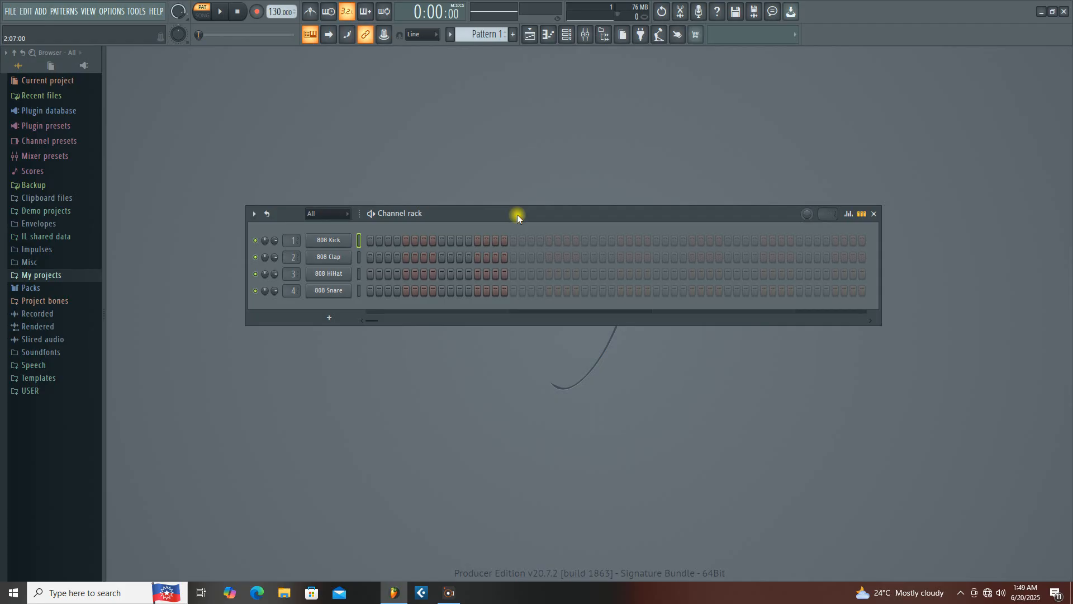
Open the audio settings and move the Settings window over the middle of the workspace.
mouse_move(516, 214)
mouse_down()
mouse_move(513, 248)
mouse_move(513, 202)
mouse_up()
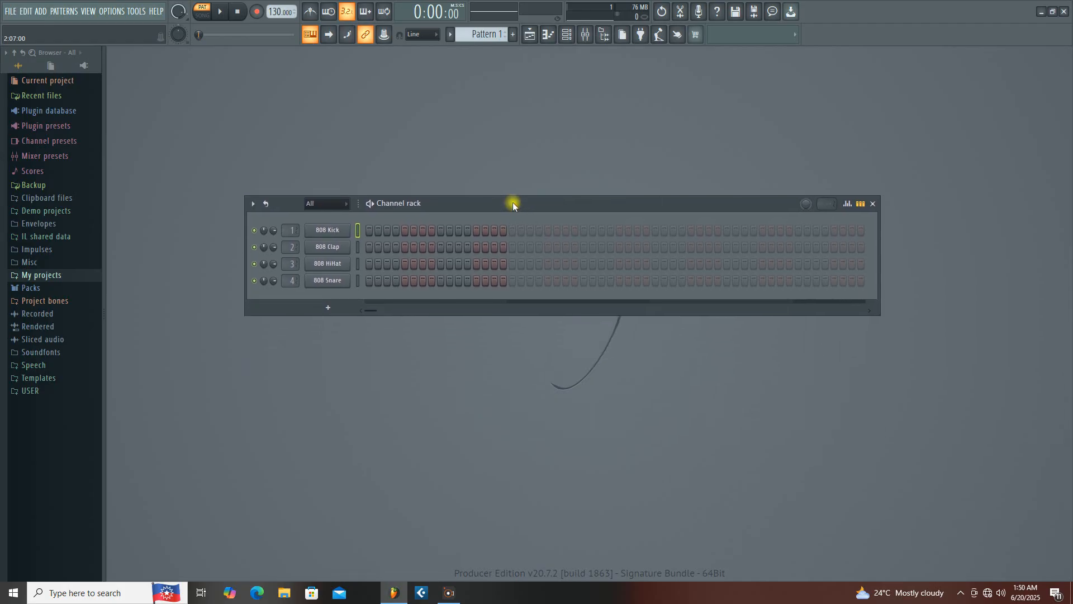
click(113, 12)
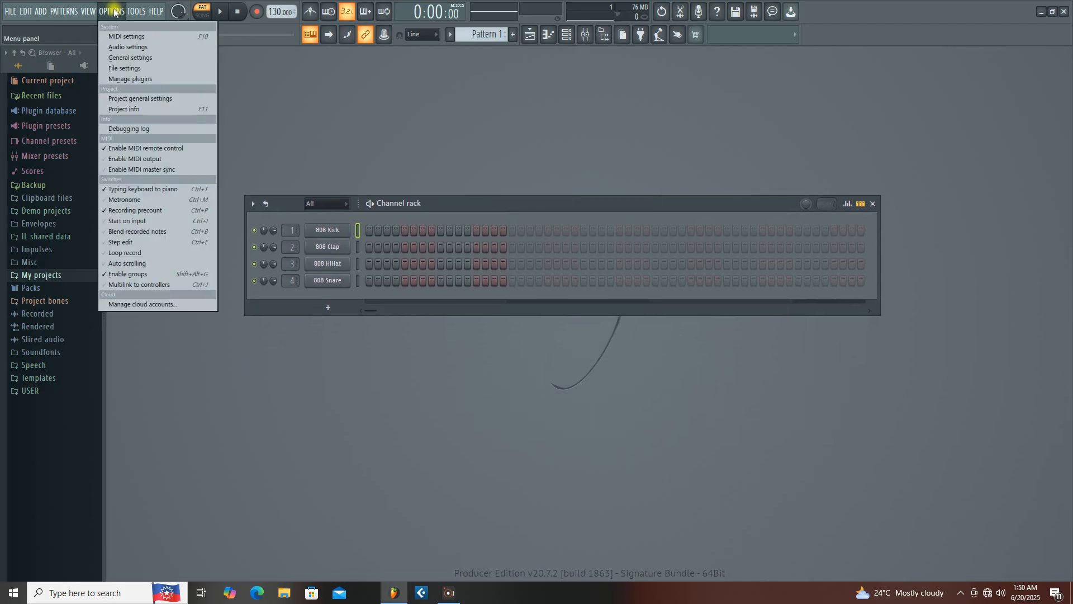
click(124, 49)
drag(349, 72, 543, 88)
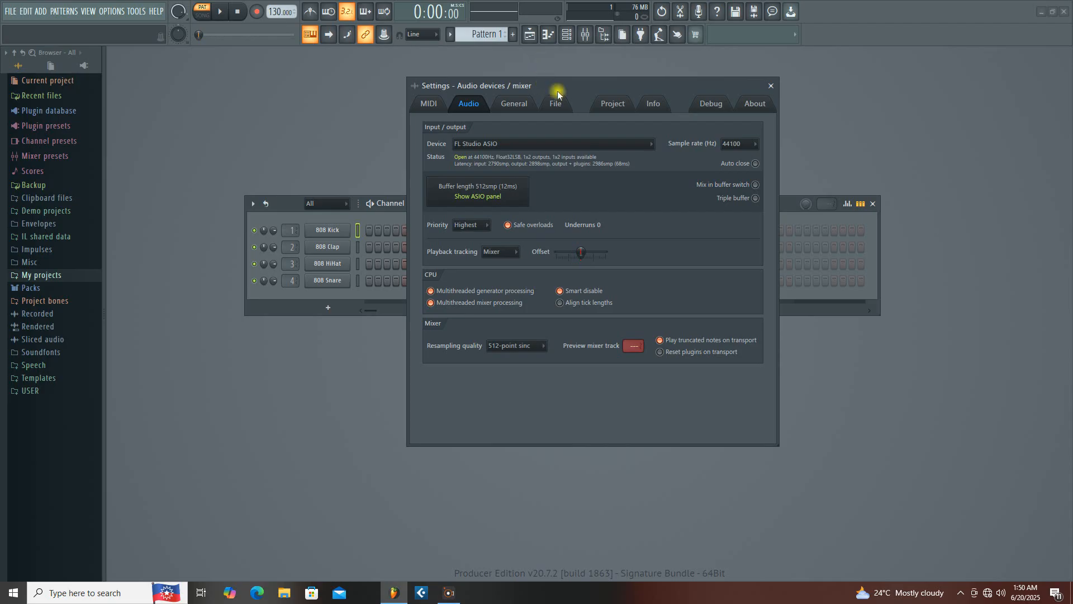
Examine which DirectSound and ASIO devices are offered in the audio input/output device list.
click(649, 144)
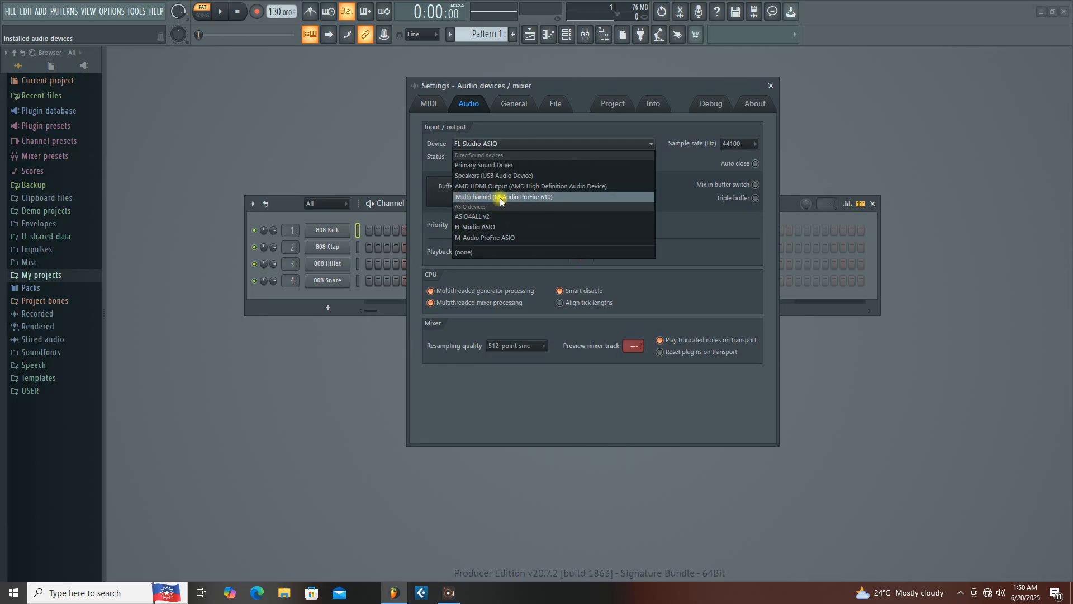
click(541, 138)
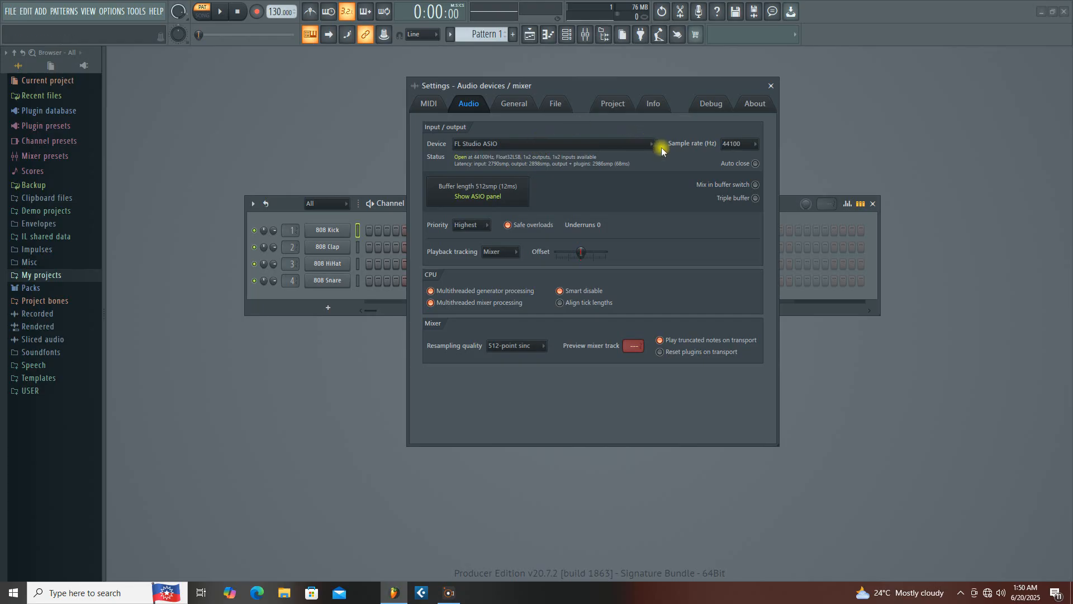
click(625, 144)
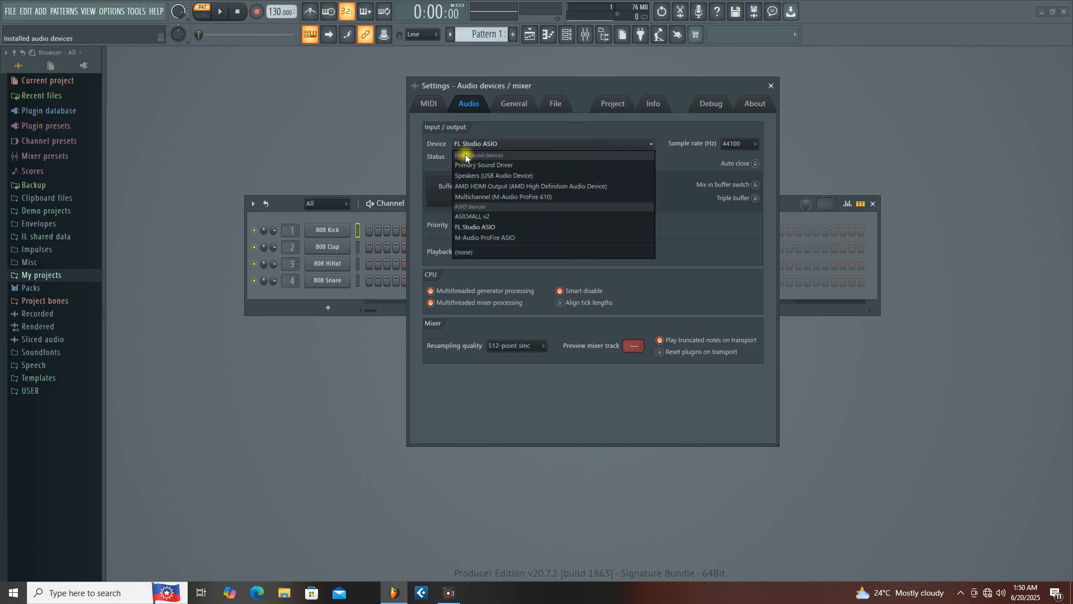
click(526, 139)
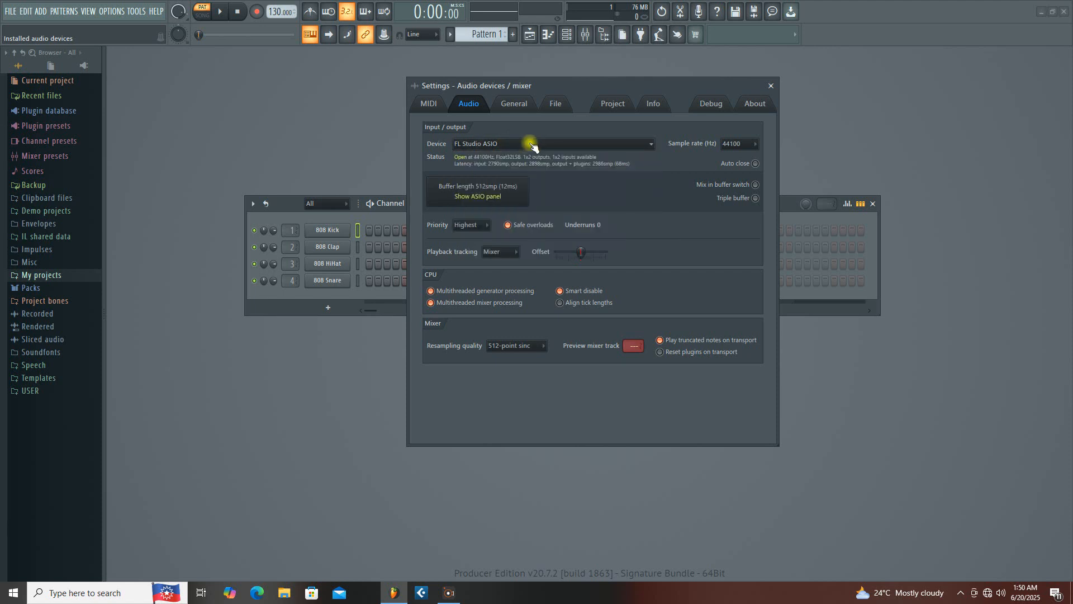
drag(573, 84, 534, 102)
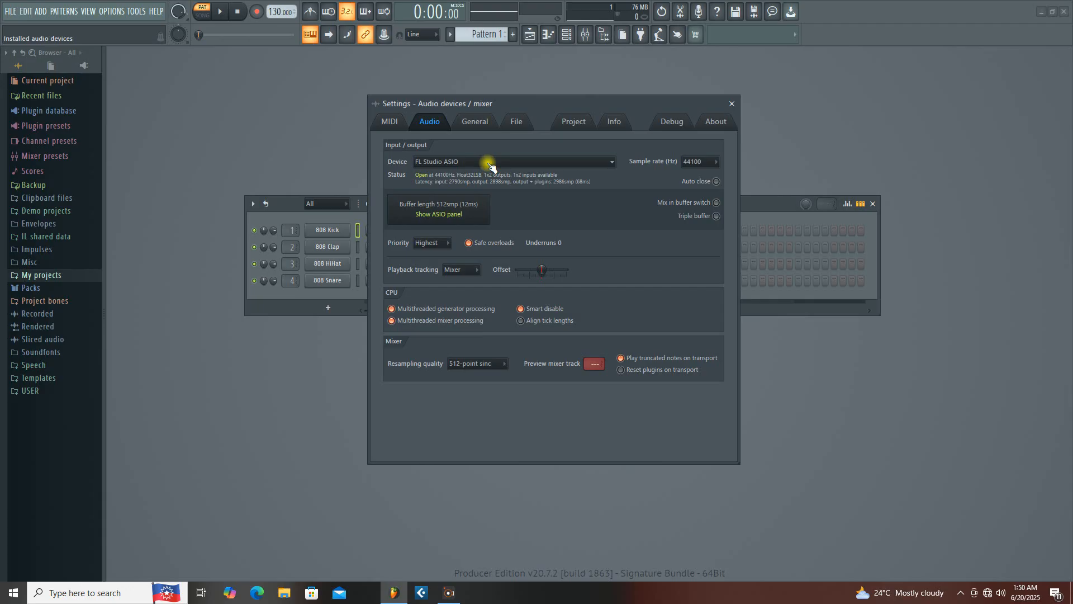
click(489, 163)
click(487, 162)
click(528, 161)
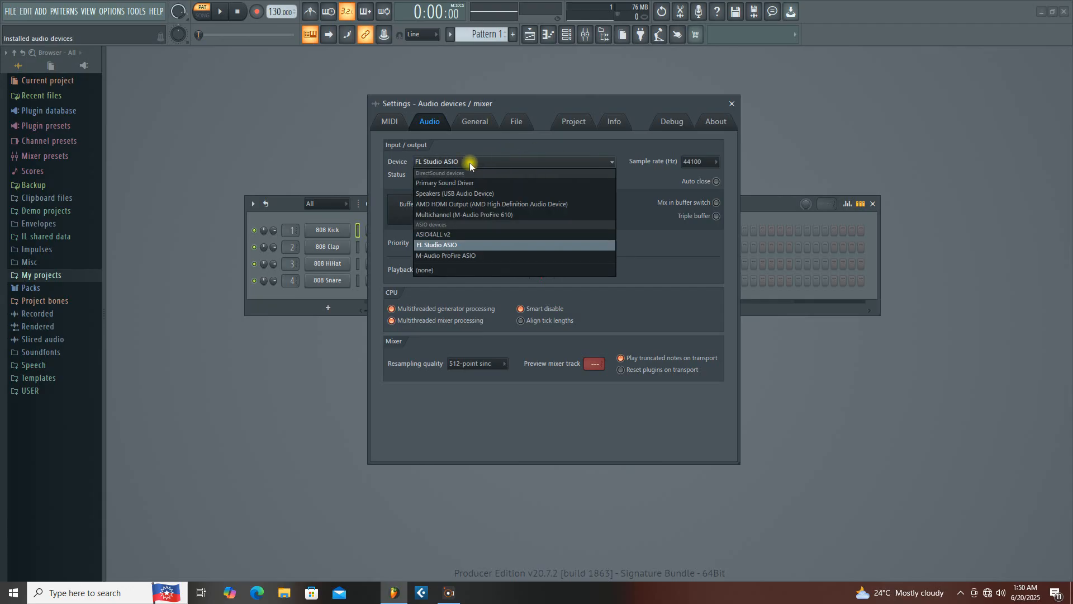
click(494, 158)
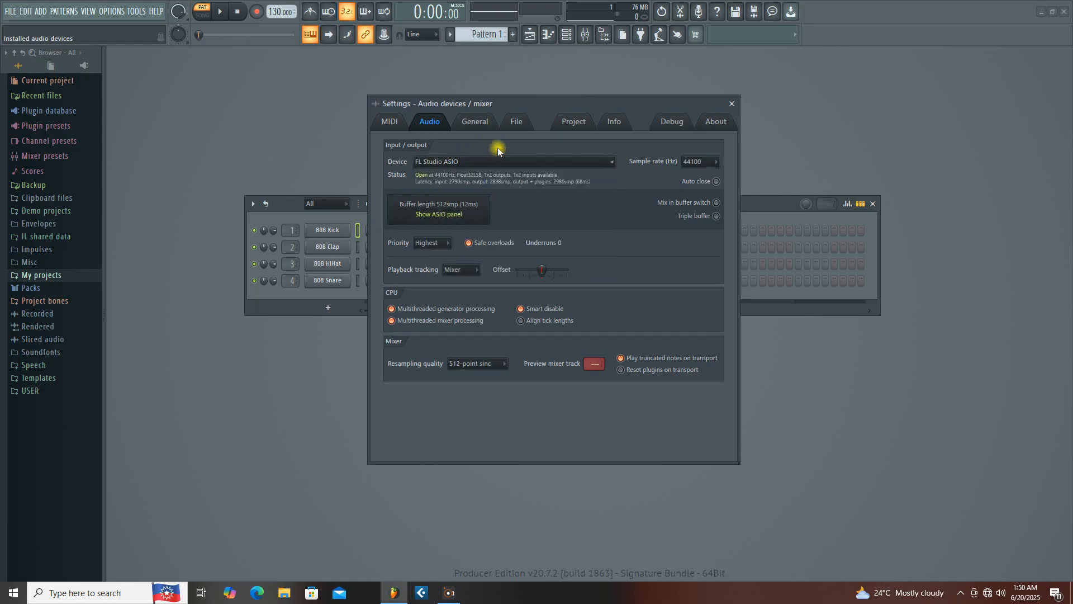
click(500, 159)
click(521, 130)
mouse_move(502, 103)
mouse_down()
mouse_move(629, 101)
mouse_move(507, 89)
mouse_move(501, 99)
mouse_up()
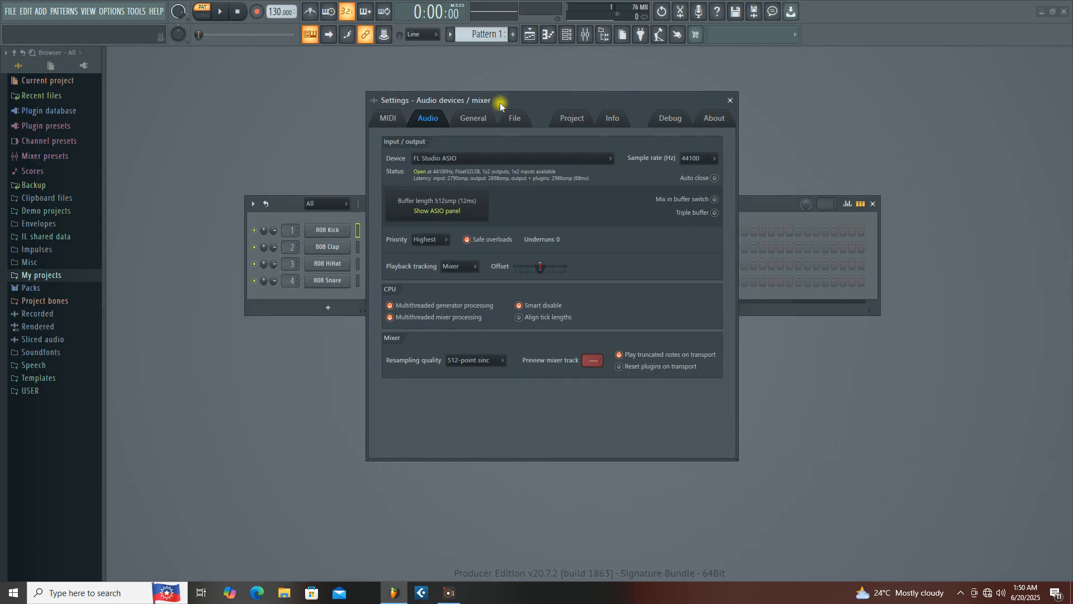
click(457, 158)
click(457, 158)
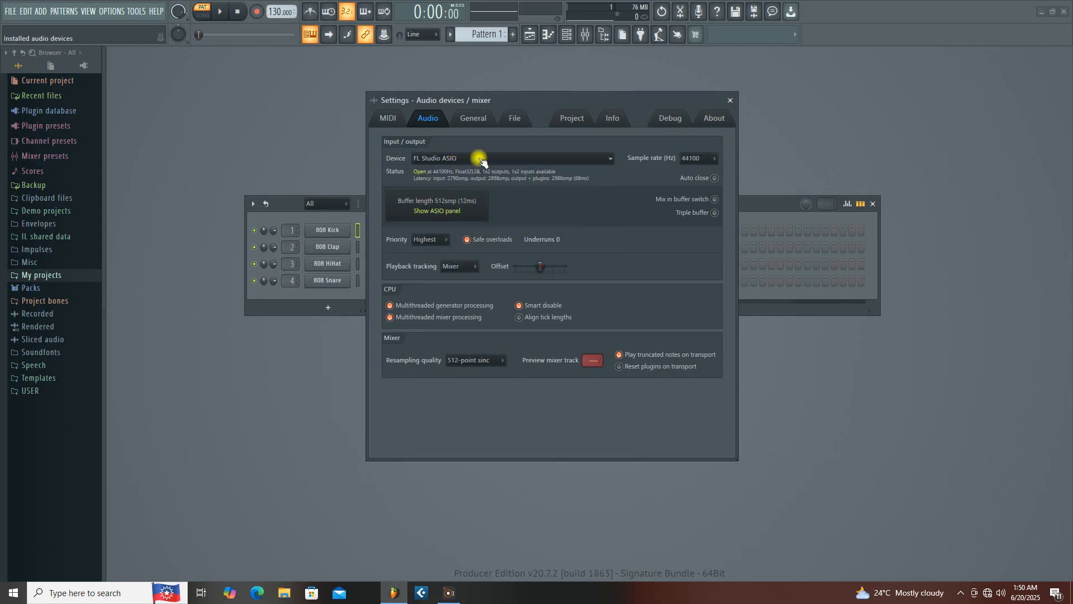
click(497, 160)
click(498, 159)
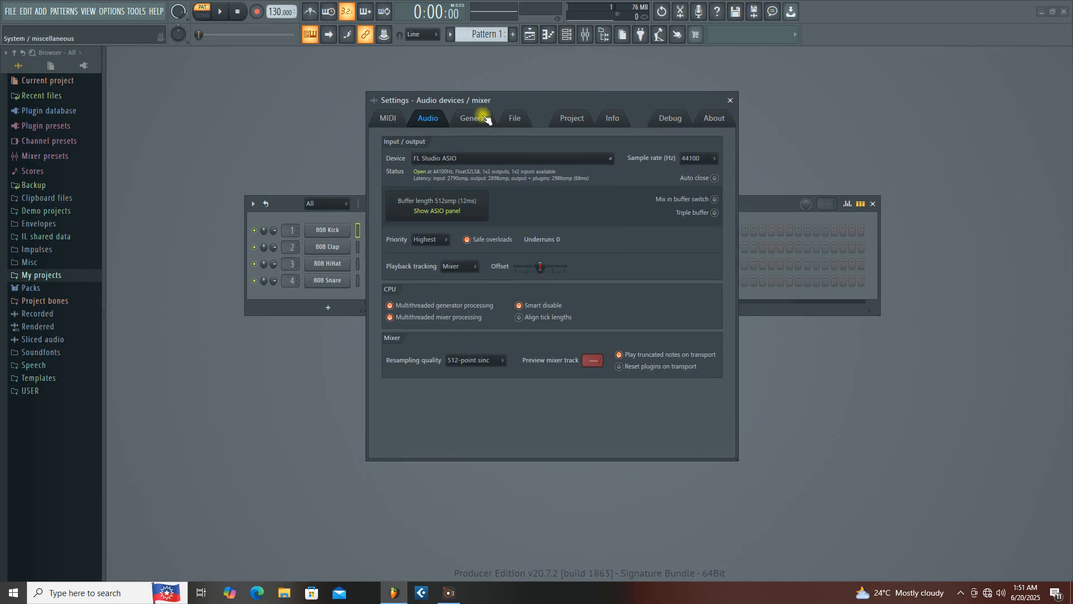
drag(500, 101, 500, 94)
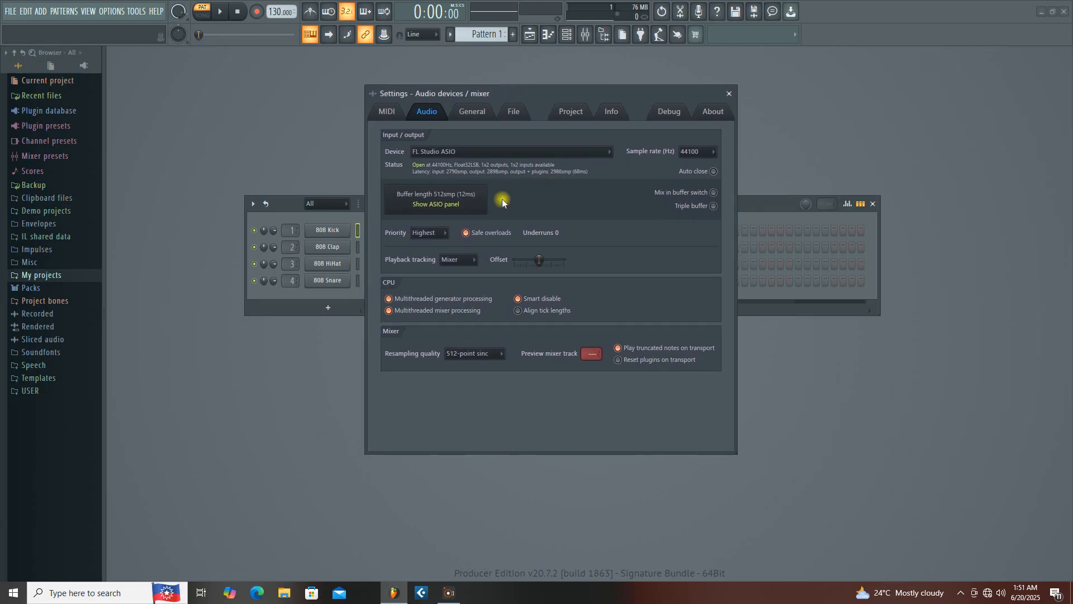
Switch to Windows Device Manager through a system search and place its window over the audio settings.
click(84, 594)
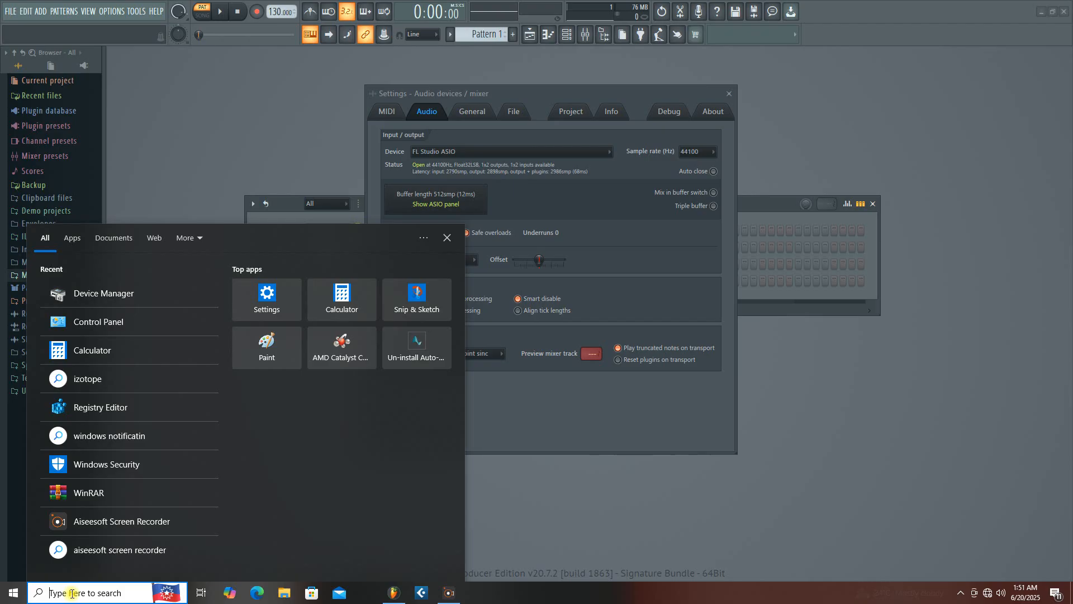
text(devine)
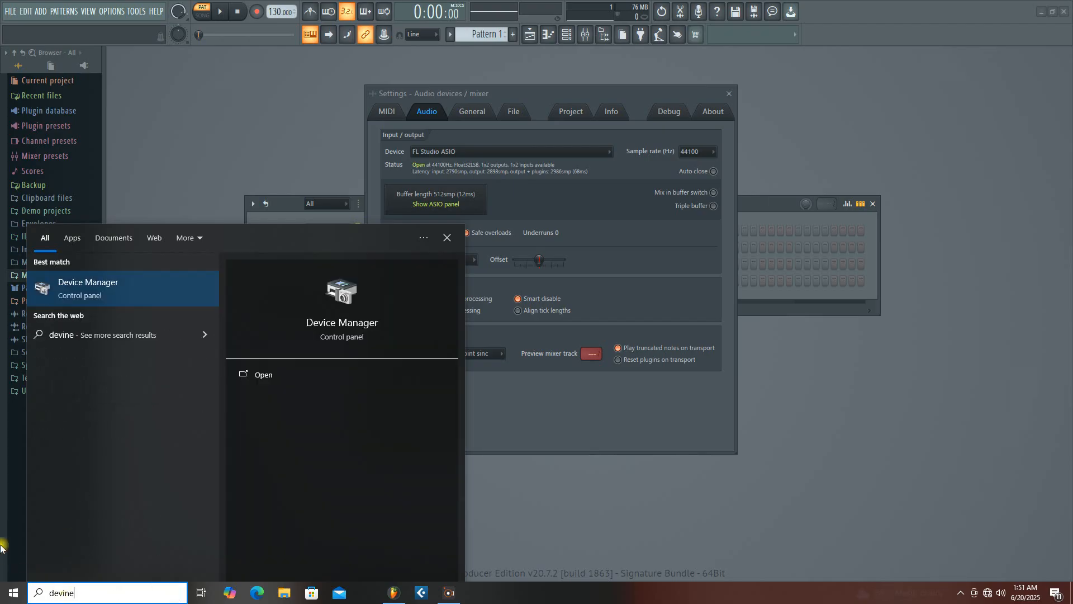
click(90, 287)
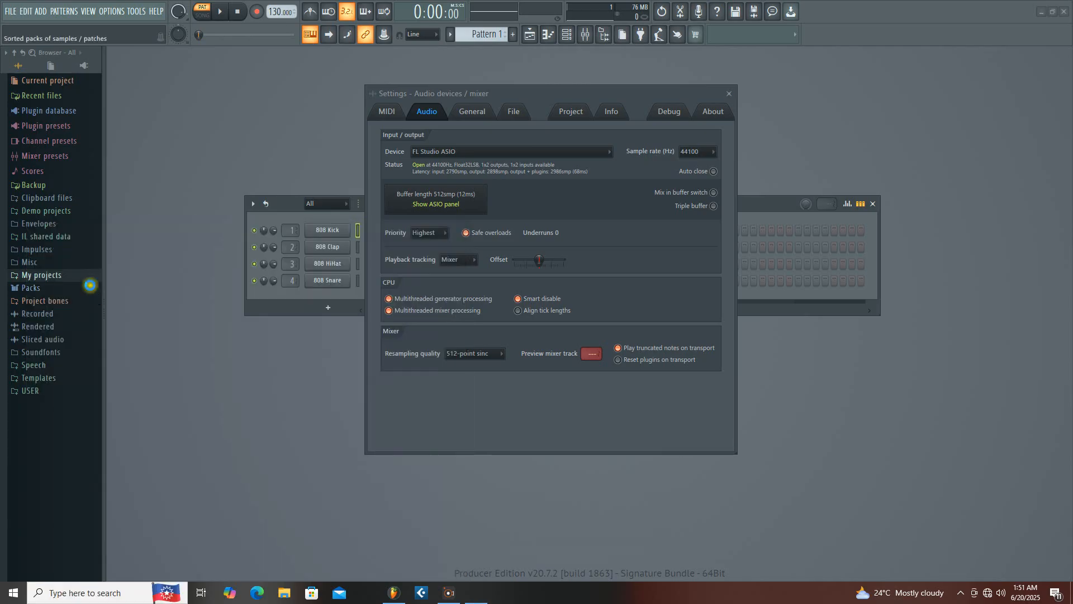
drag(193, 38, 449, 122)
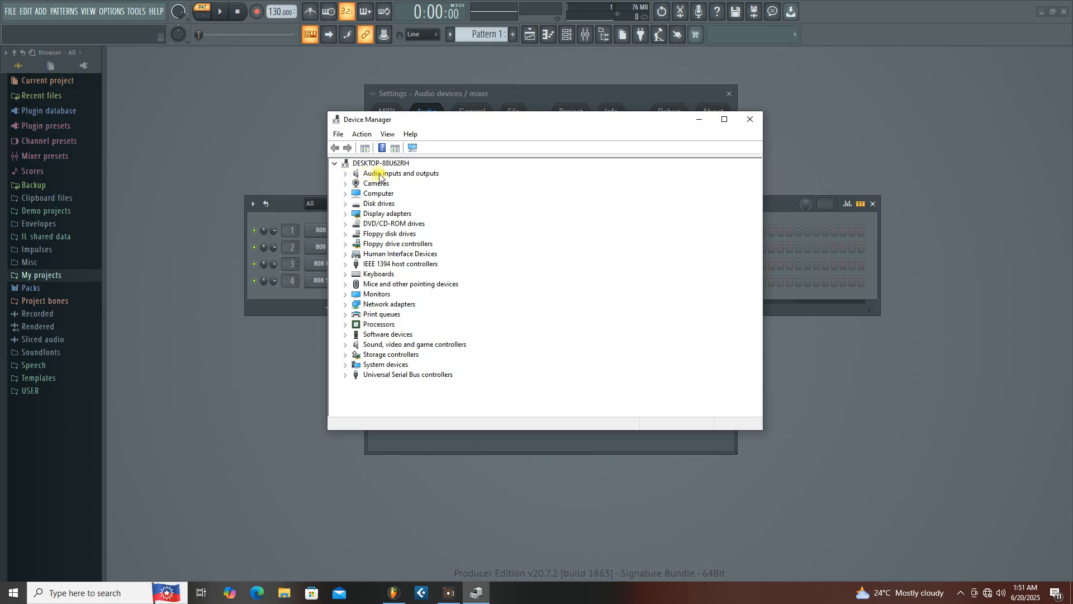
Check the devices under Audio inputs and outputs and under Sound, video and game controllers.
click(345, 174)
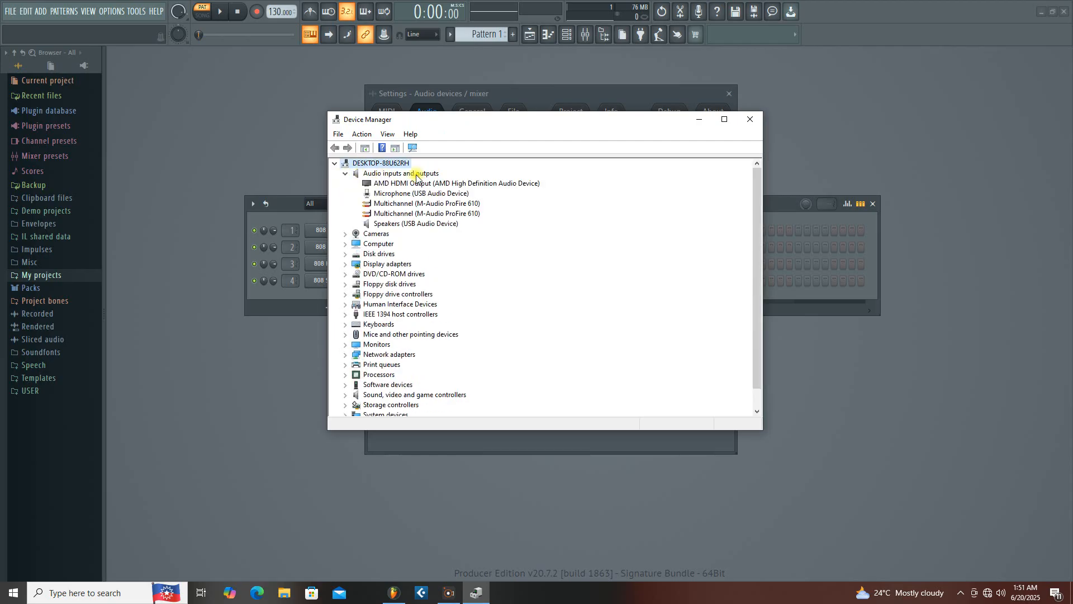
click(343, 174)
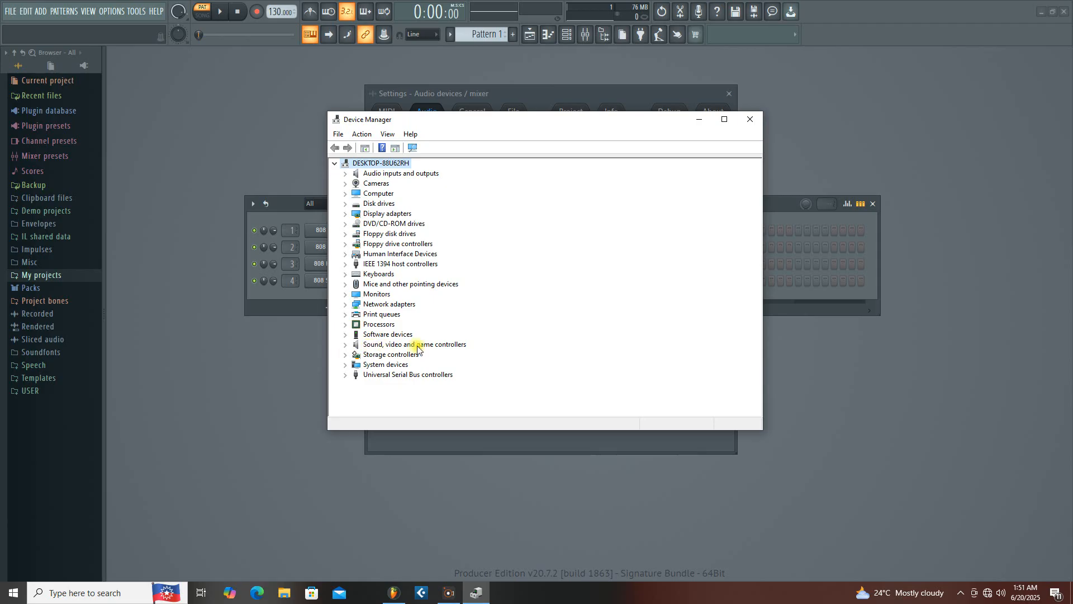
click(344, 345)
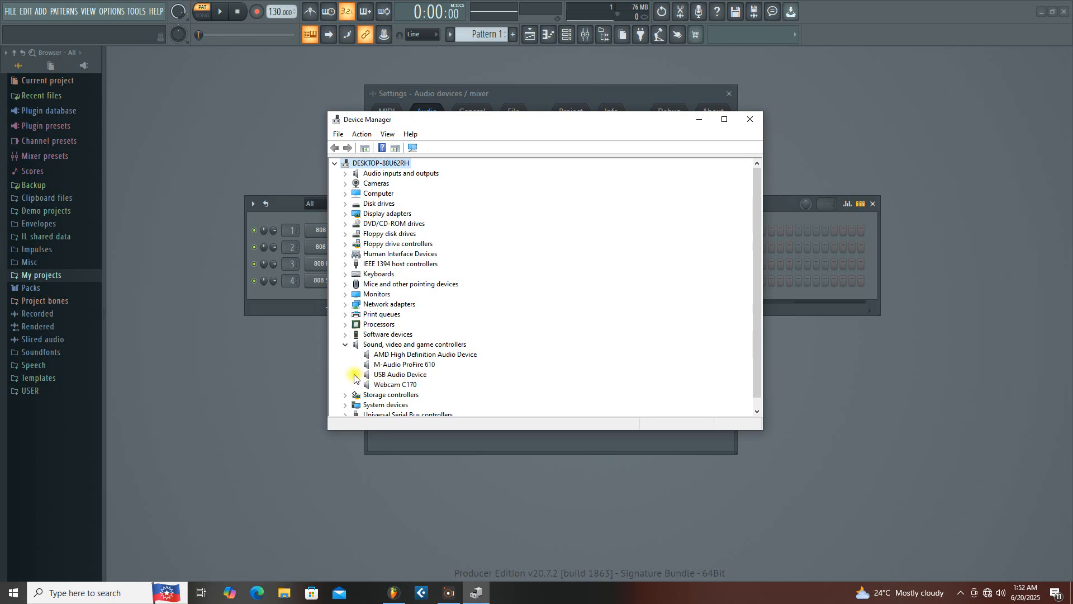
click(344, 344)
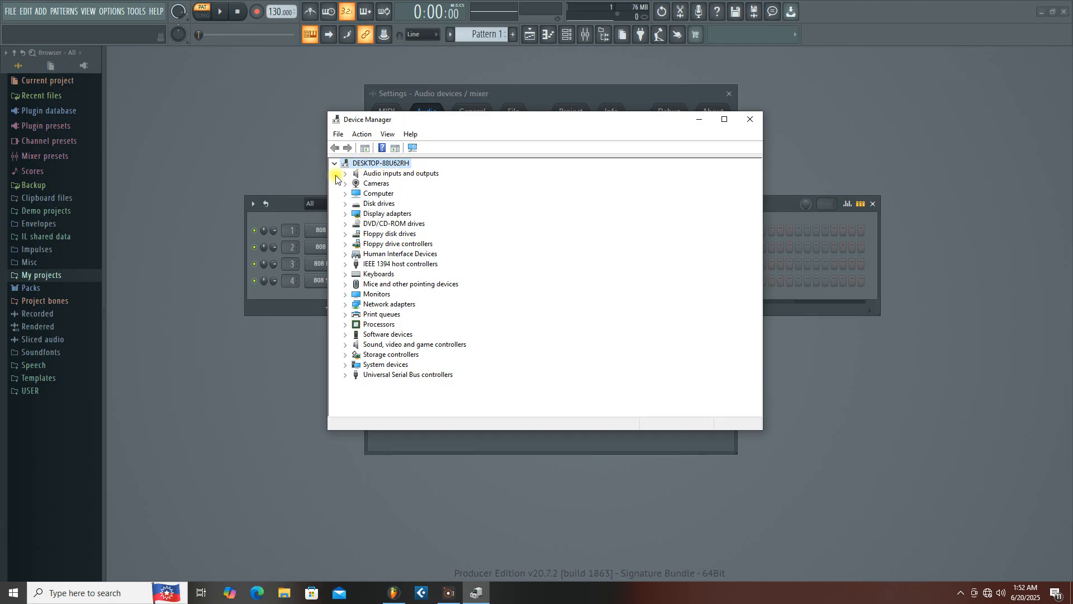
Review the Audio inputs and outputs entries once more, collapse the category and close Device Manager.
drag(412, 120, 480, 137)
click(413, 190)
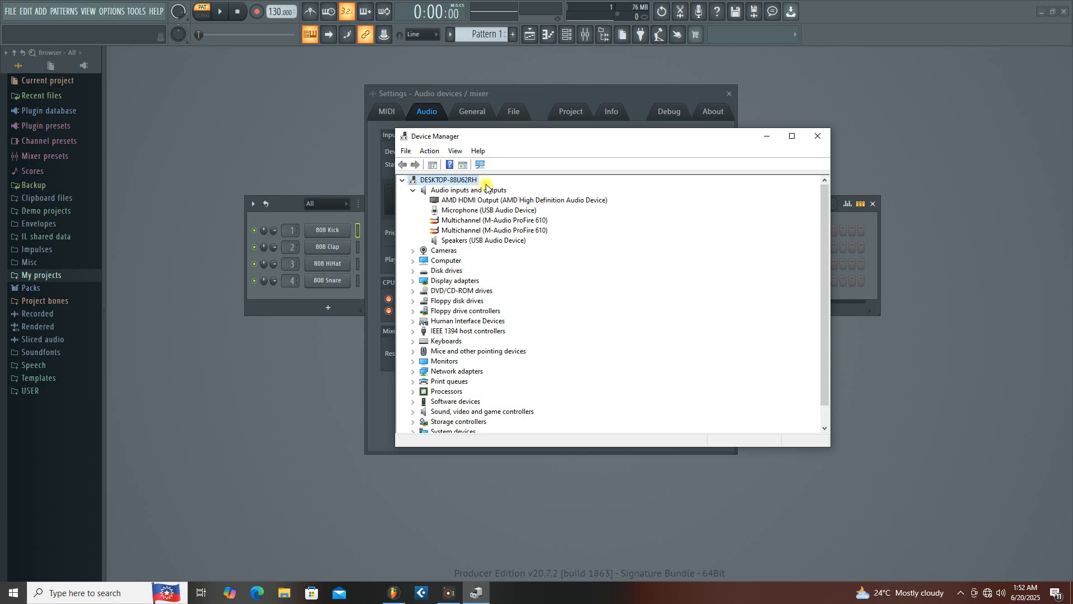
drag(504, 139, 497, 140)
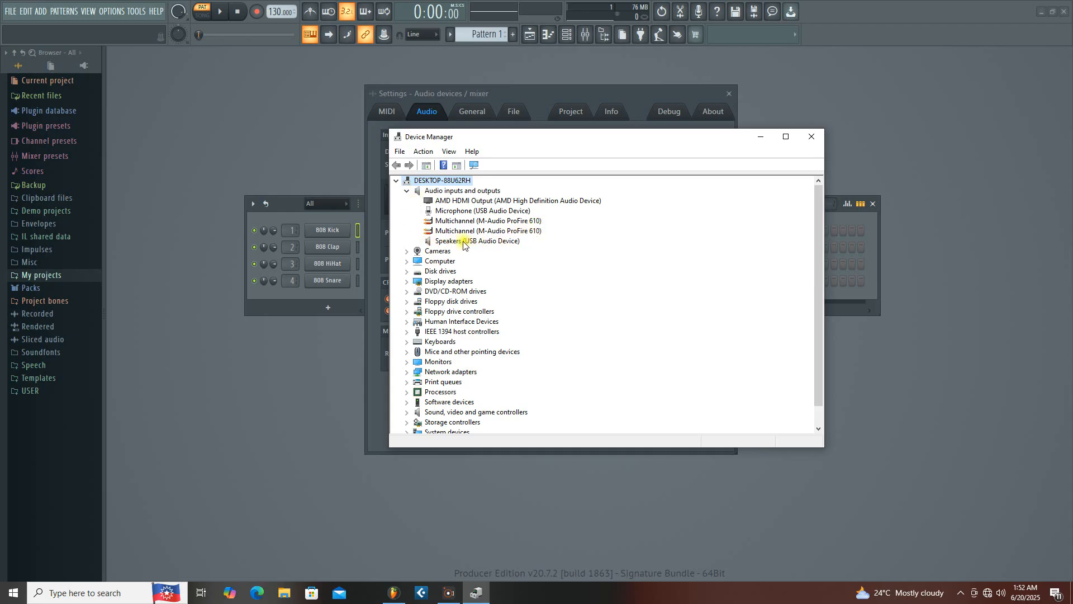
click(407, 191)
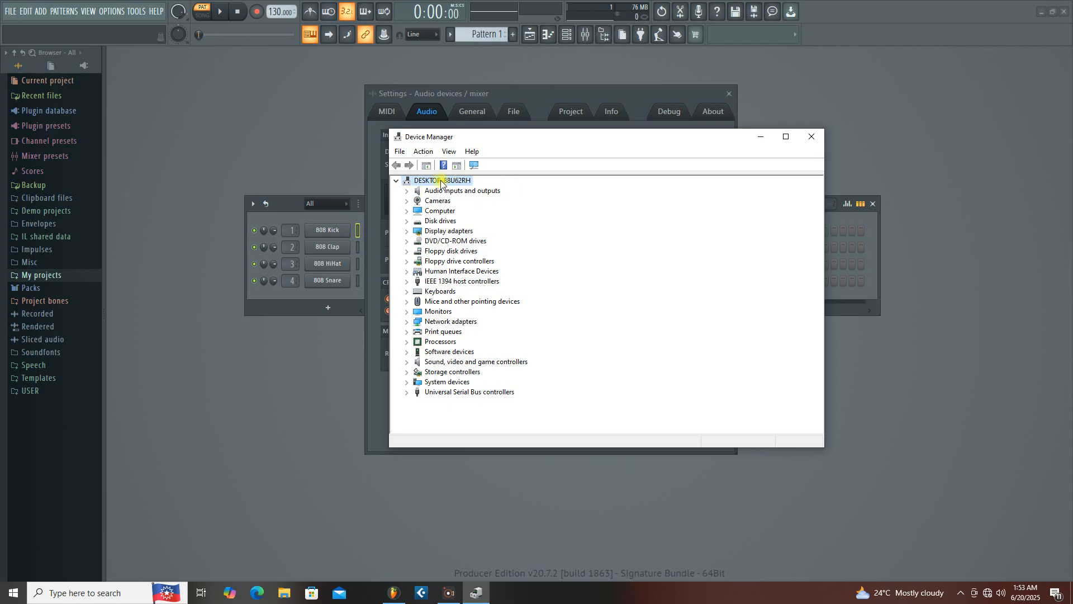
drag(515, 137, 490, 133)
click(786, 134)
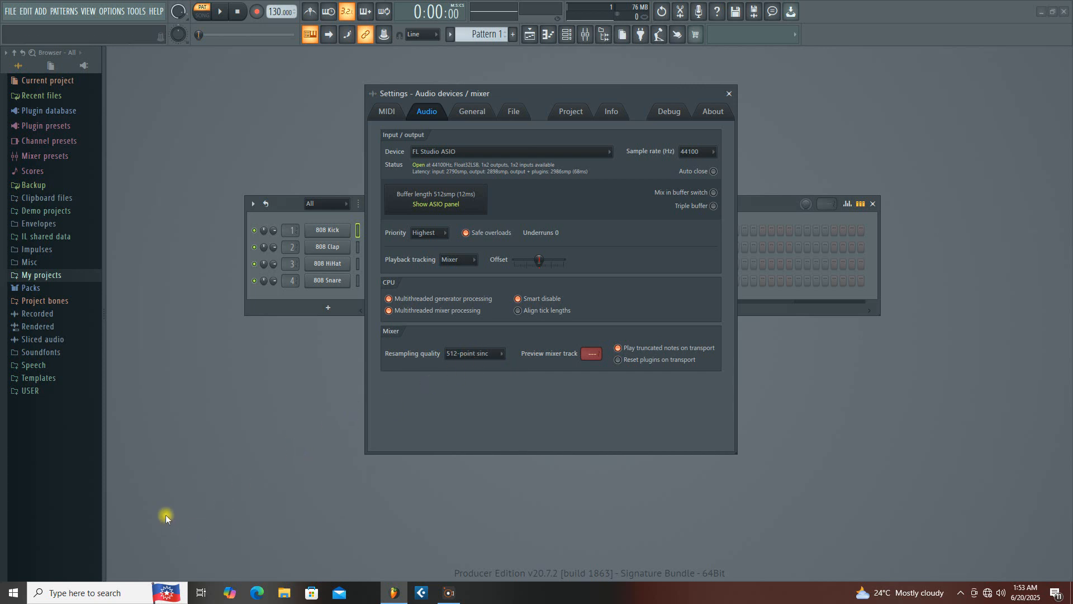
Open Windows Settings and position its window over the audio settings.
click(11, 596)
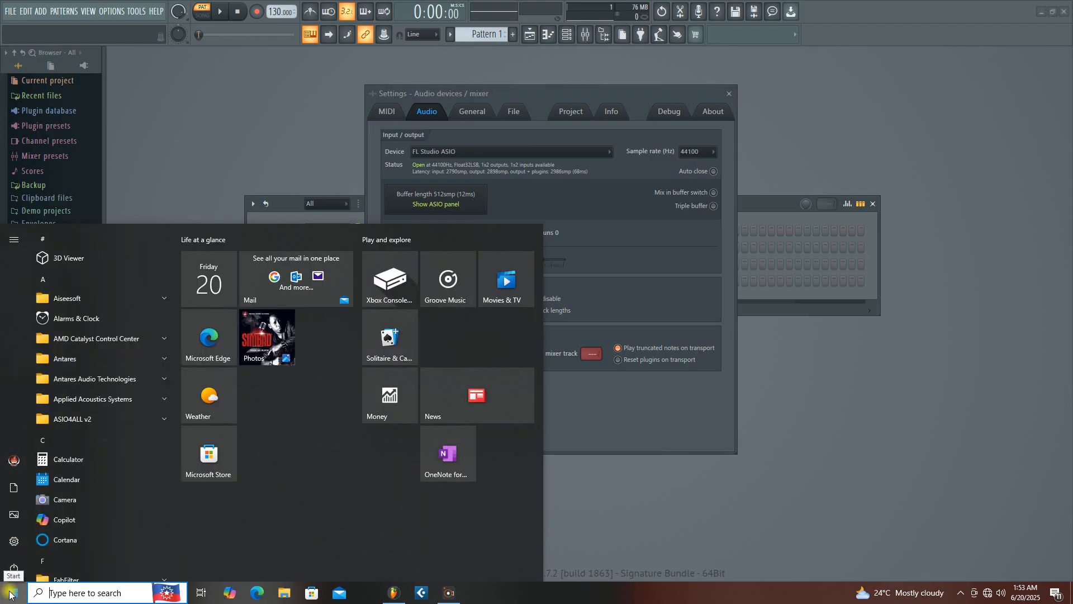
click(10, 593)
click(11, 591)
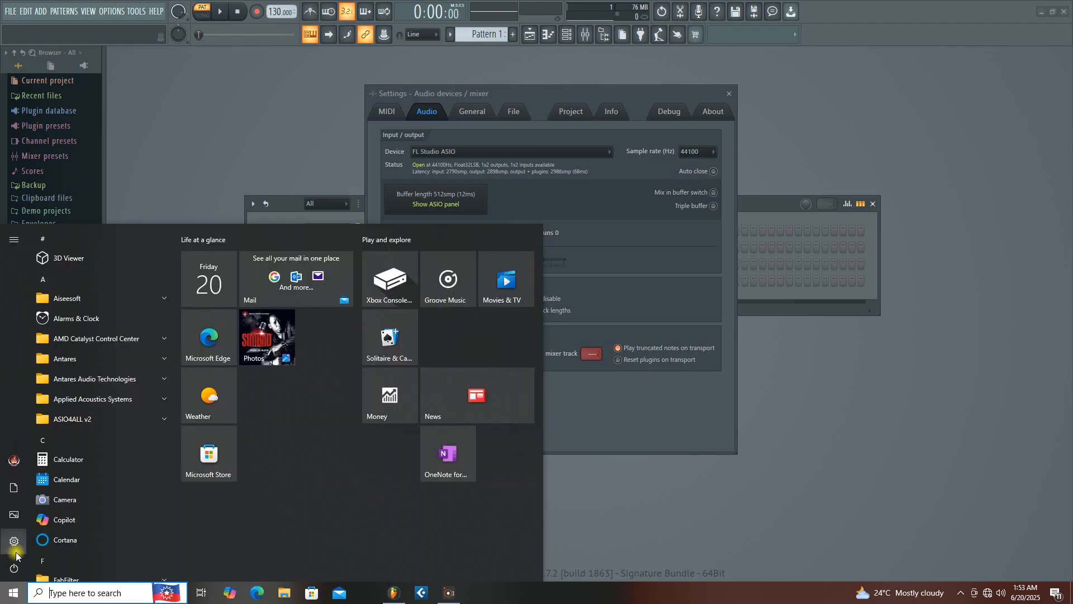
mouse_move(15, 542)
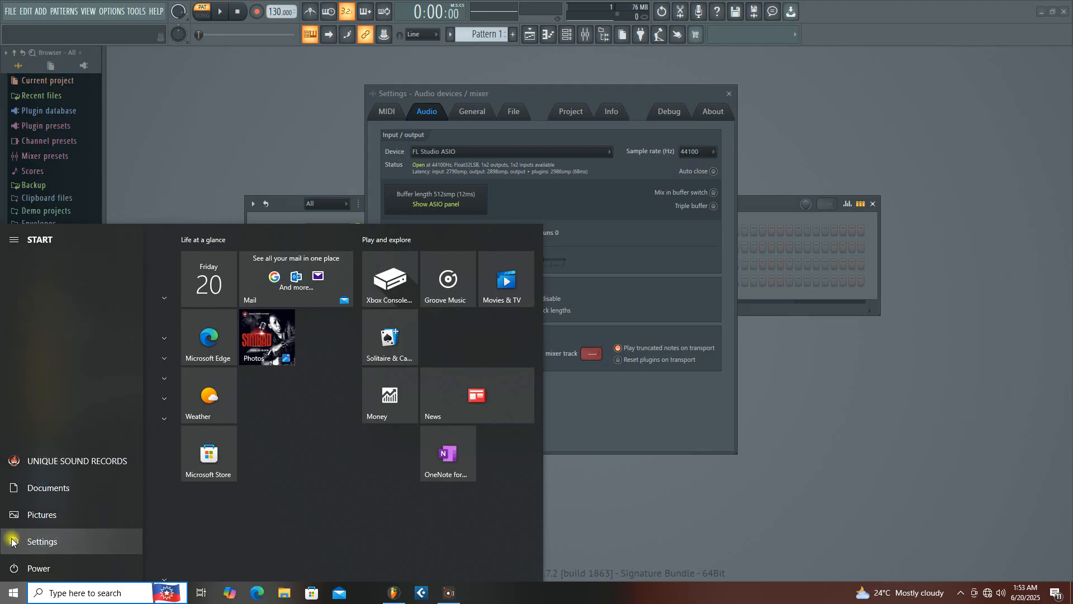
click(14, 541)
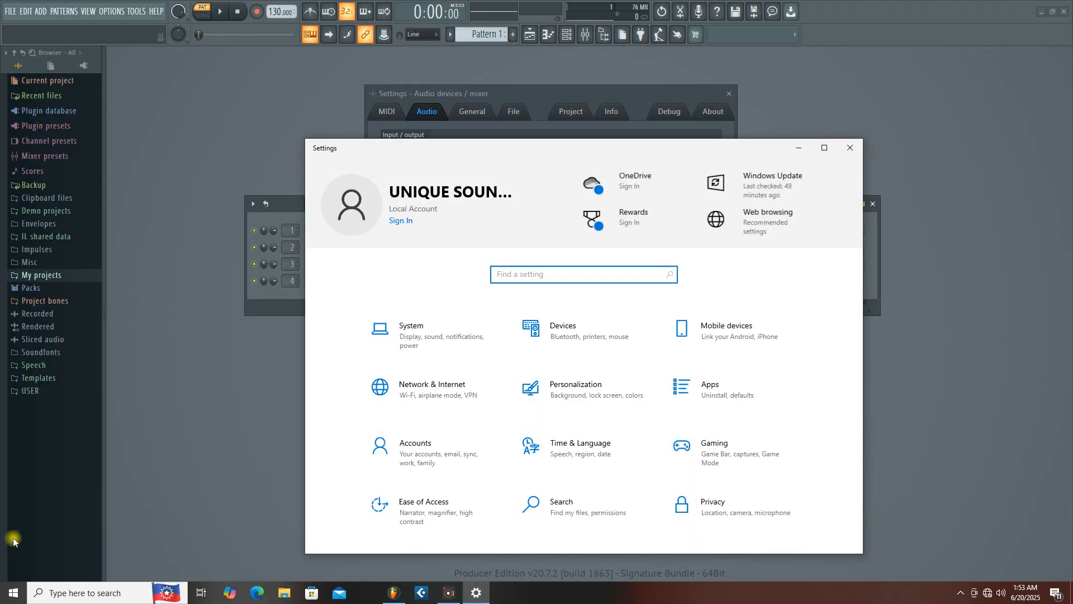
drag(528, 157, 476, 128)
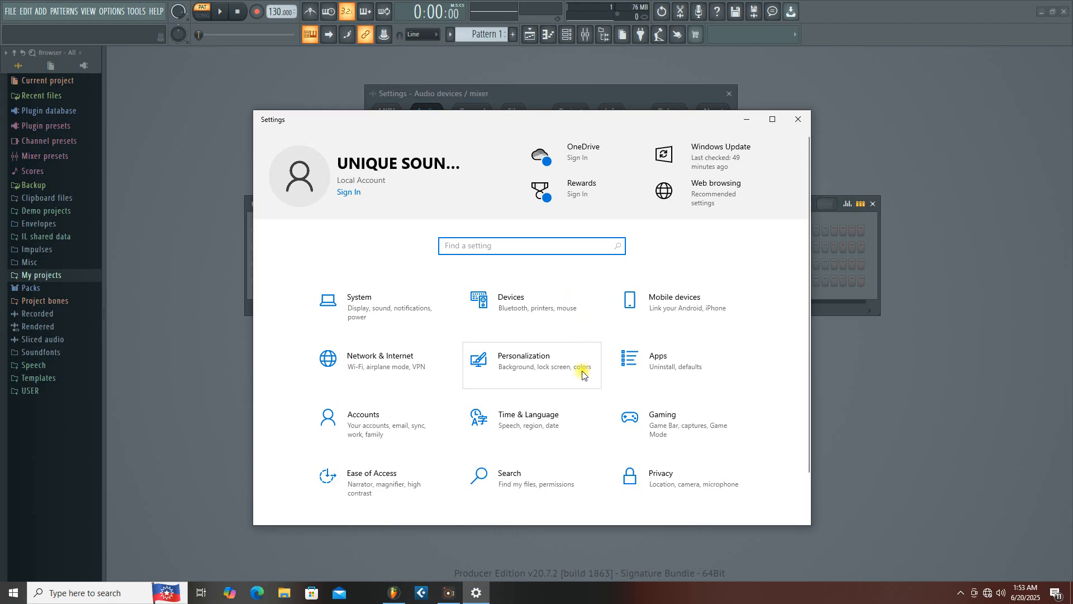
Open the Troubleshoot page in the Update & Security settings.
scroll(579, 378, down, 2)
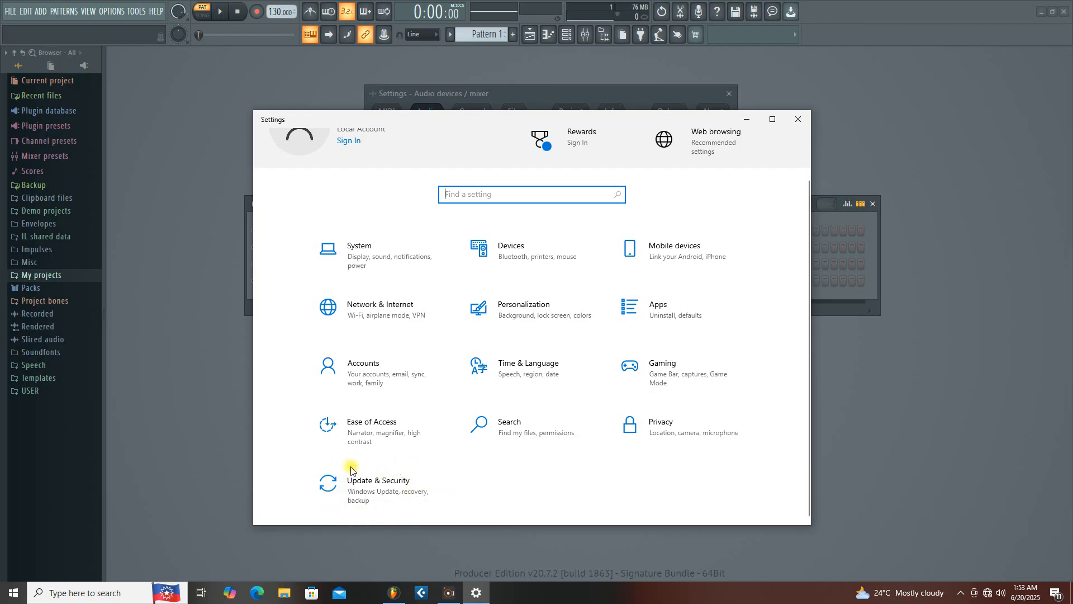
click(362, 482)
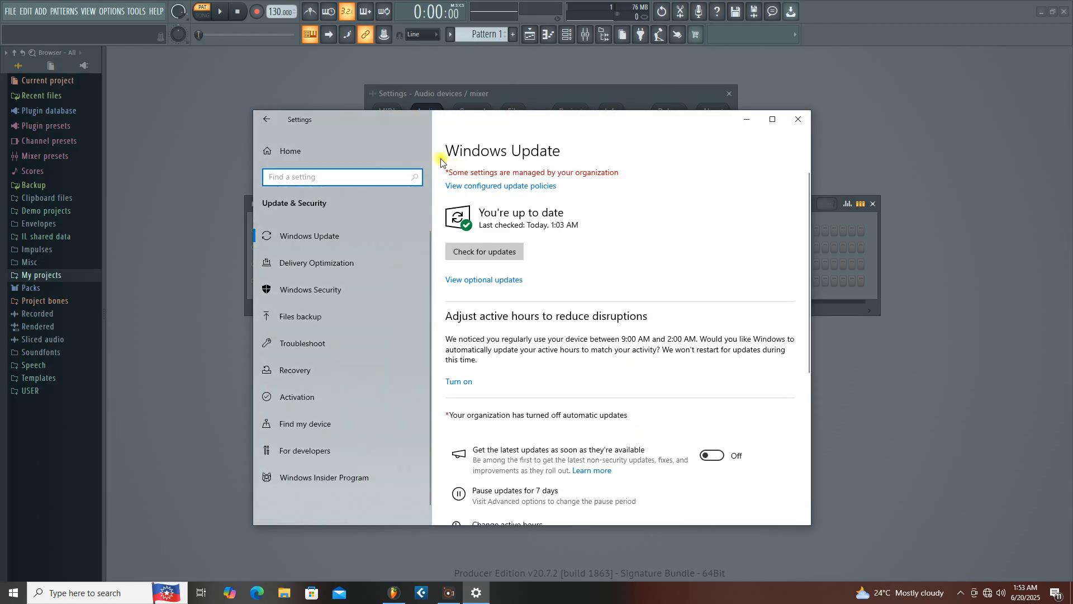
drag(415, 120, 461, 102)
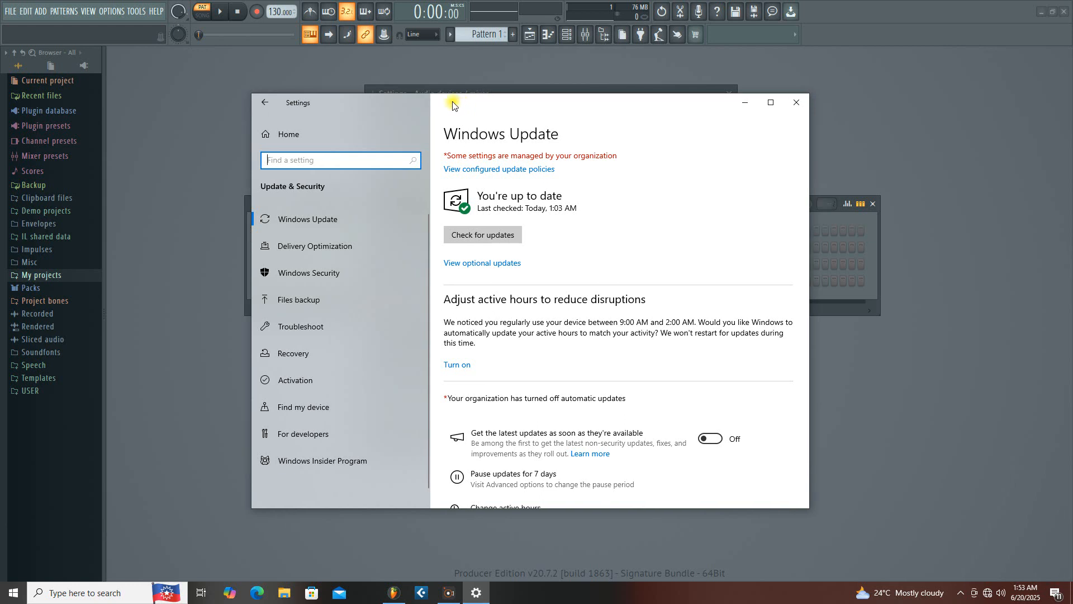
click(290, 328)
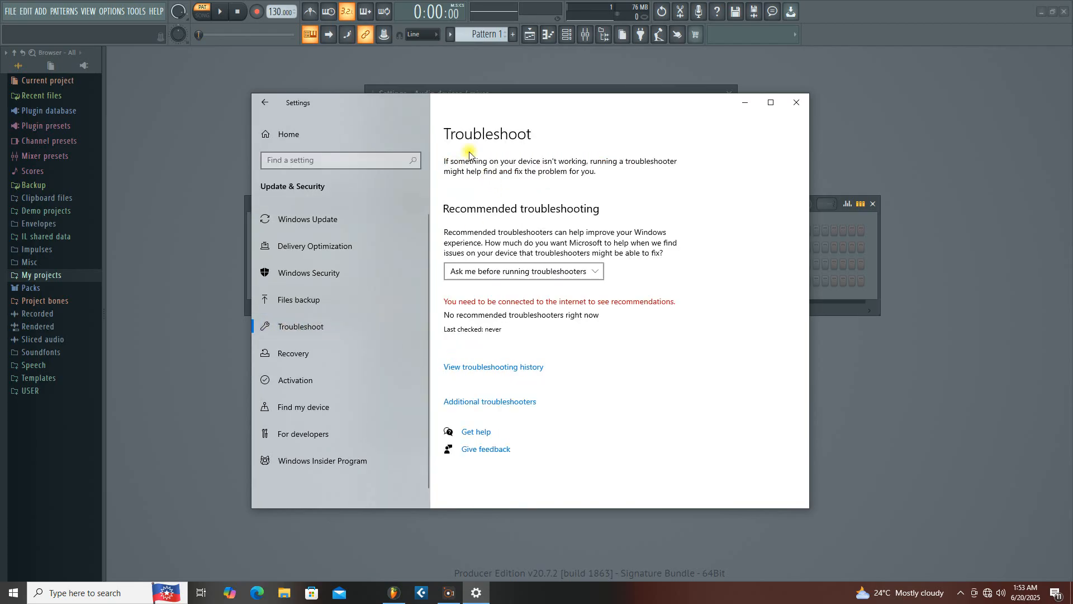
Check the troubleshooting history from the Troubleshoot page twice, returning to the Troubleshoot page each time.
drag(493, 108, 485, 99)
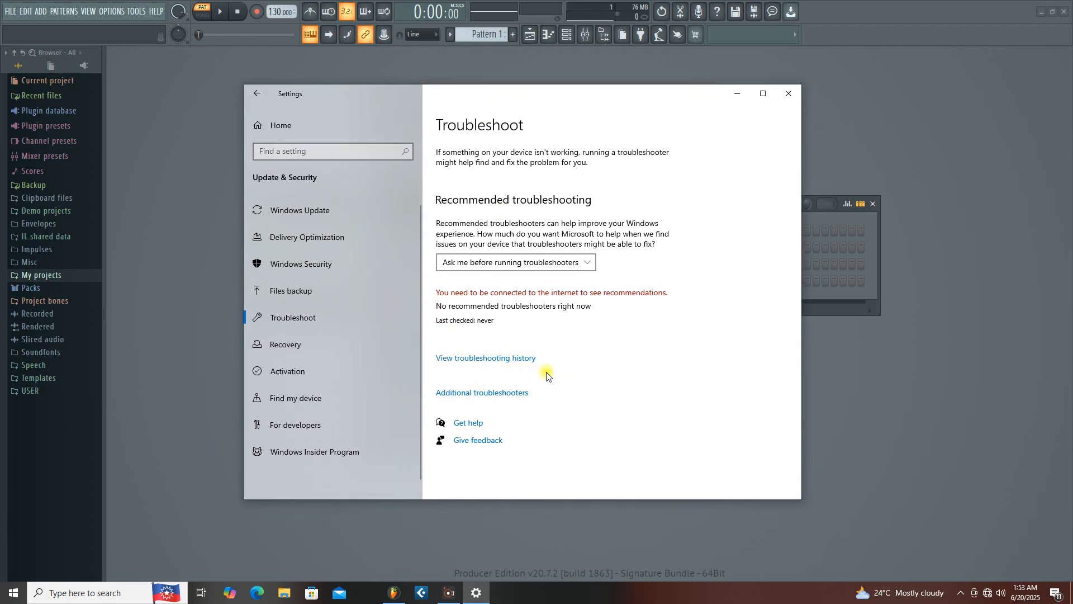
click(470, 361)
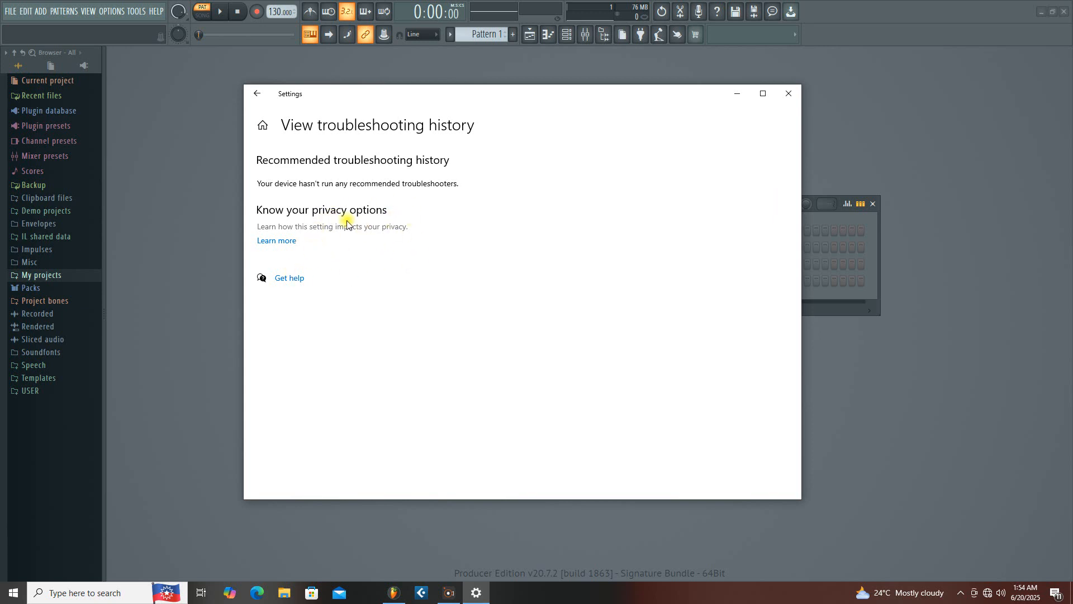
drag(339, 96, 401, 111)
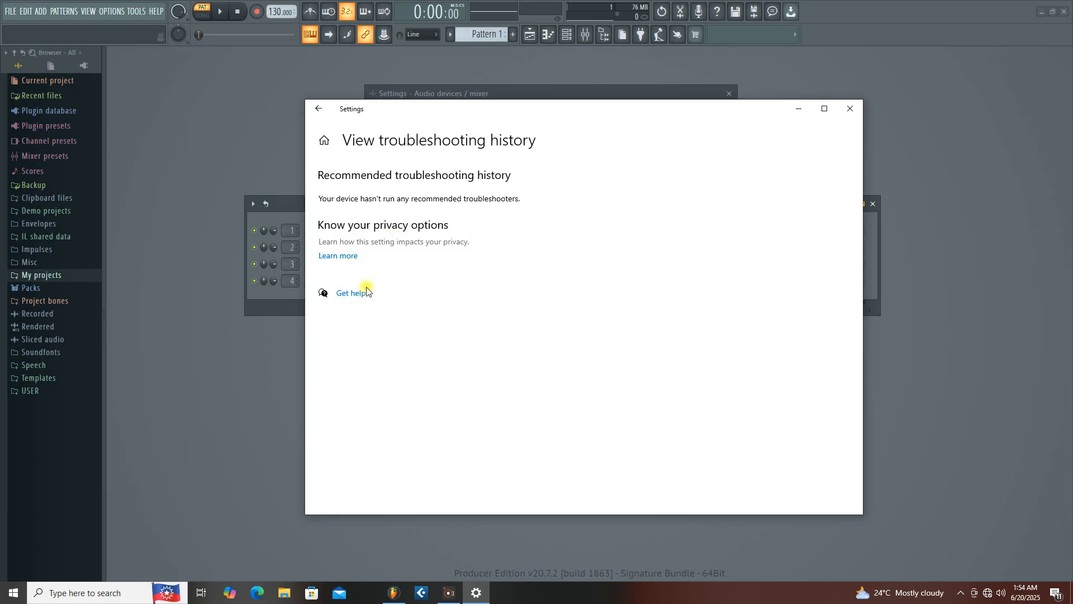
click(319, 111)
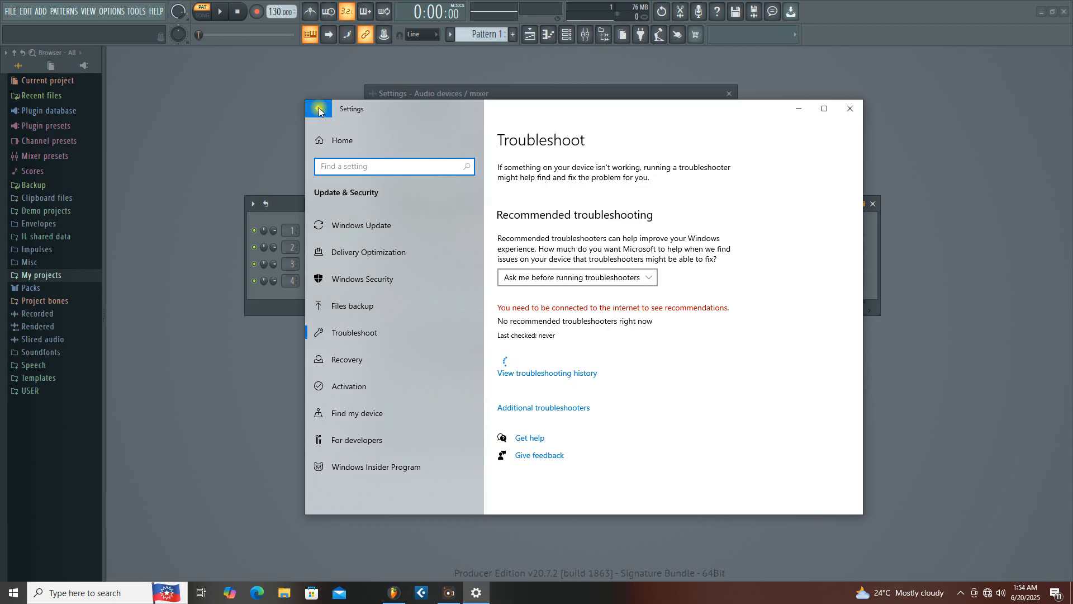
drag(553, 121, 513, 106)
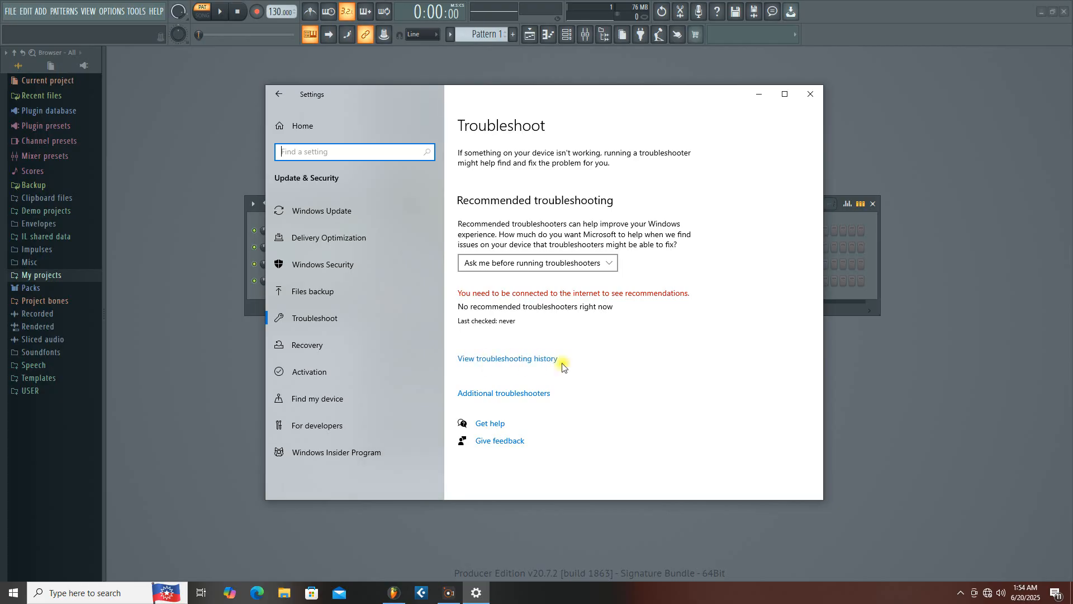
click(496, 359)
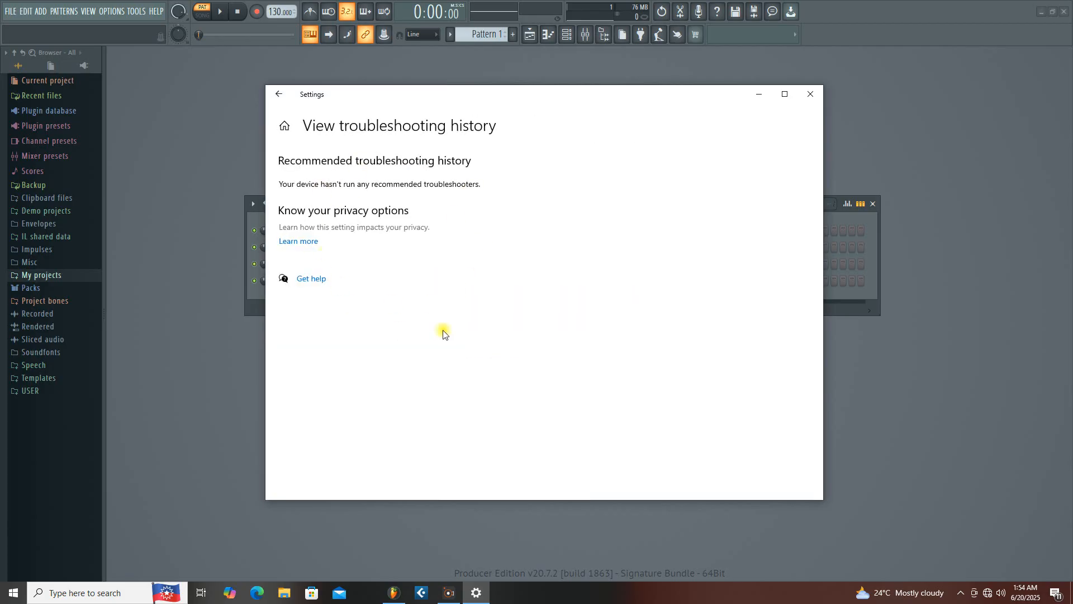
click(276, 94)
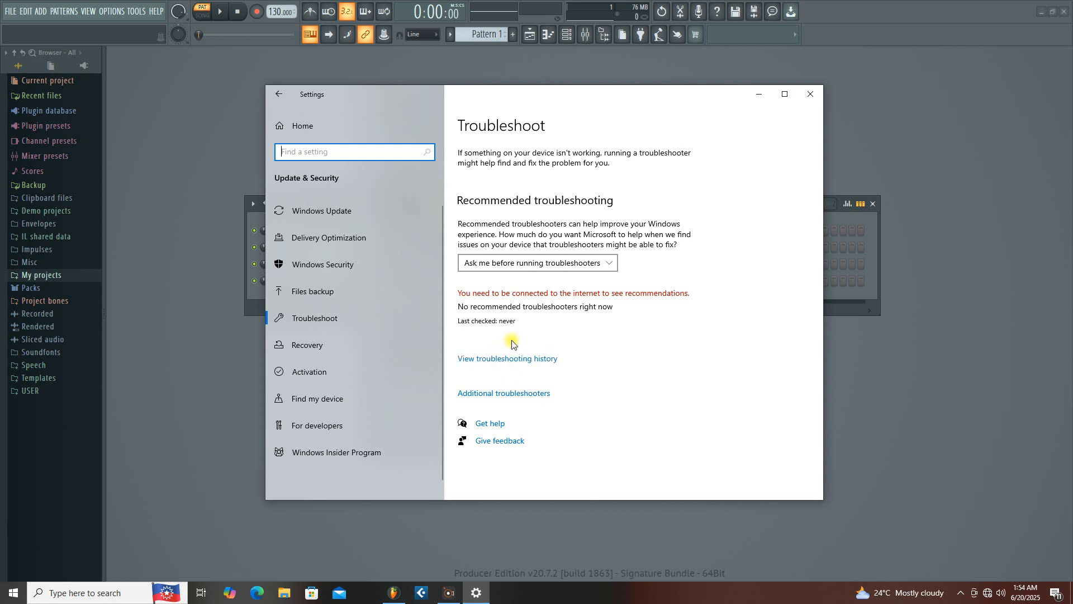
drag(489, 95, 502, 118)
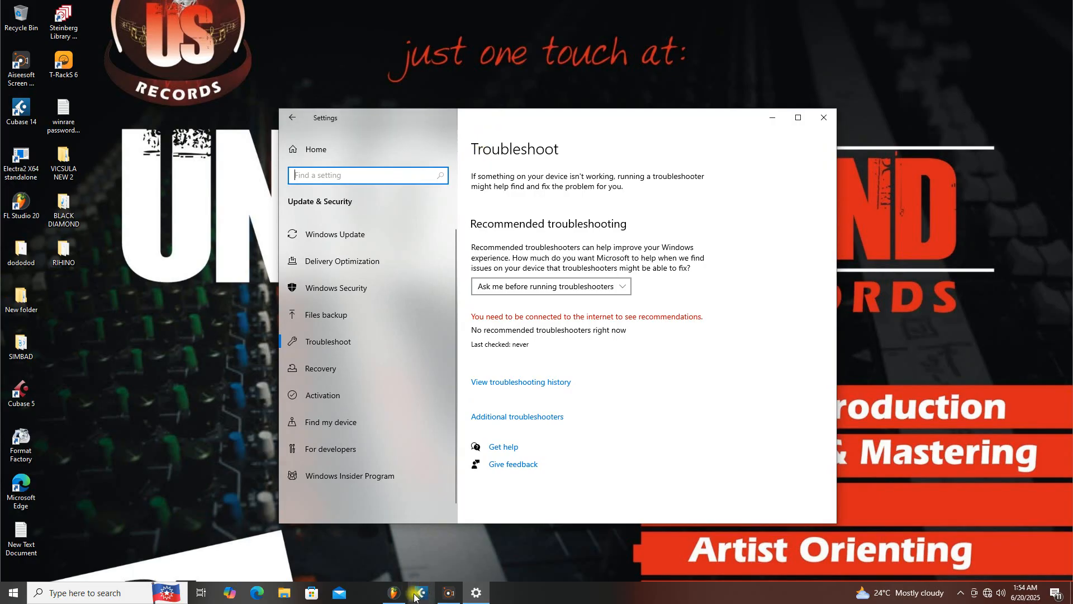
Check the Windows Update page in the Update & Security settings and minimise the Settings window.
click(414, 596)
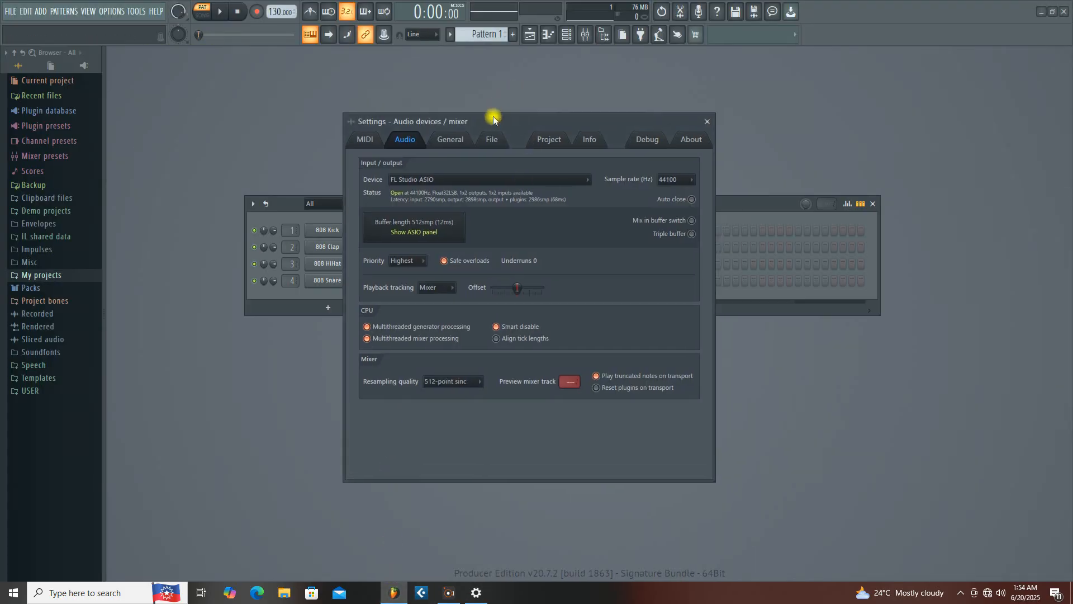
click(476, 592)
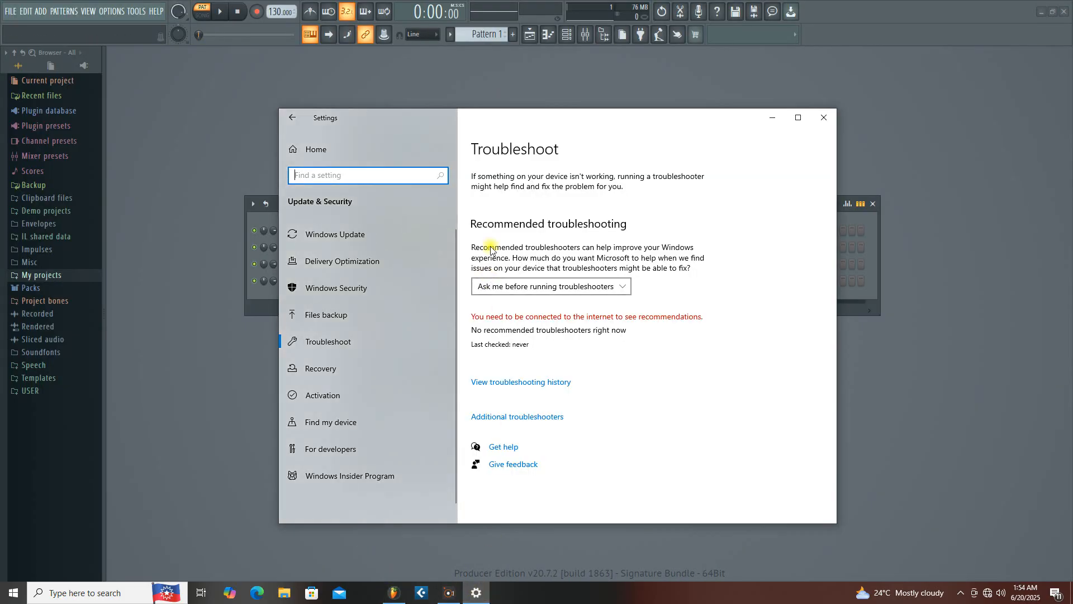
drag(499, 123, 501, 117)
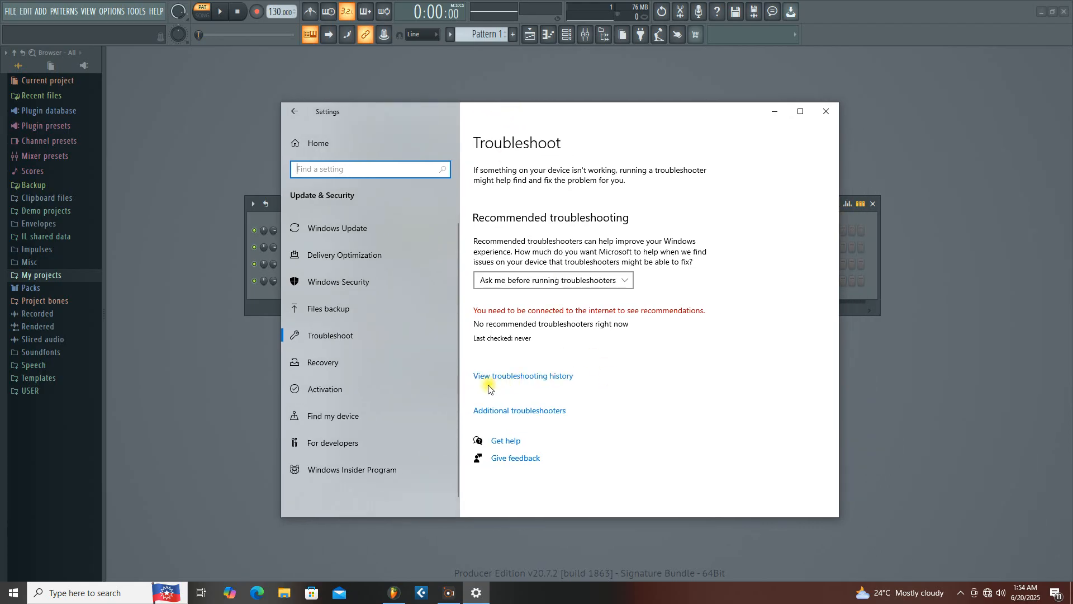
click(318, 227)
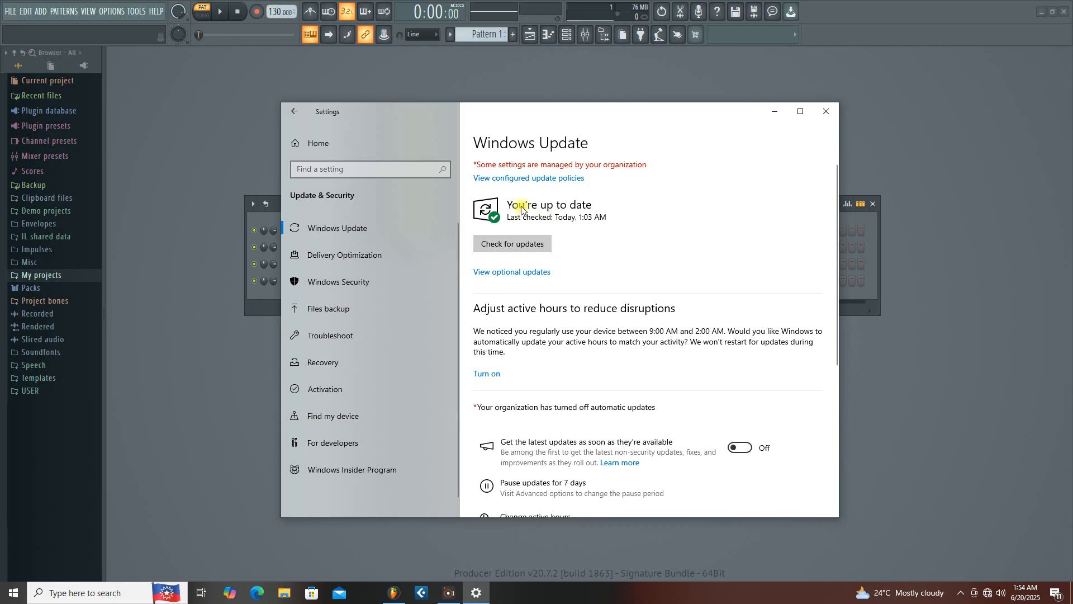
drag(544, 120, 496, 111)
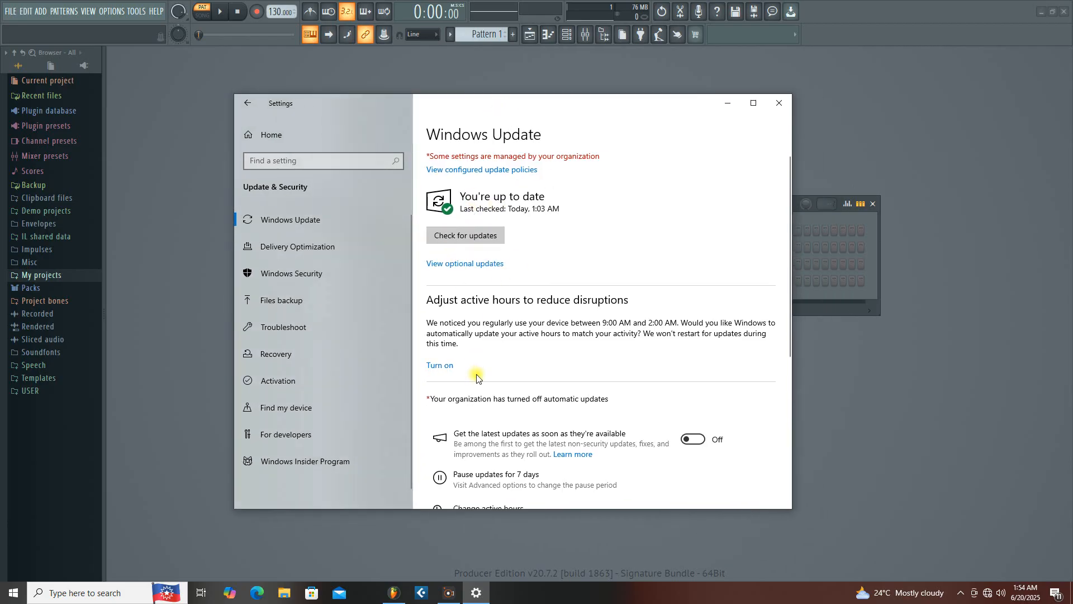
click(476, 597)
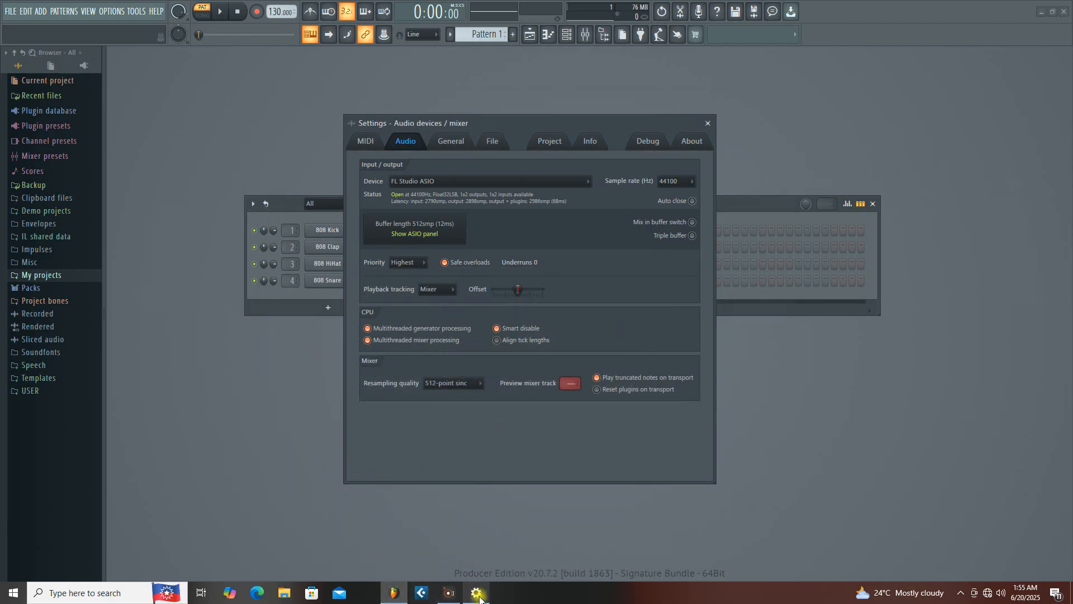
Search Windows for Device Manager, open it and move its window towards the middle of the screen.
click(92, 592)
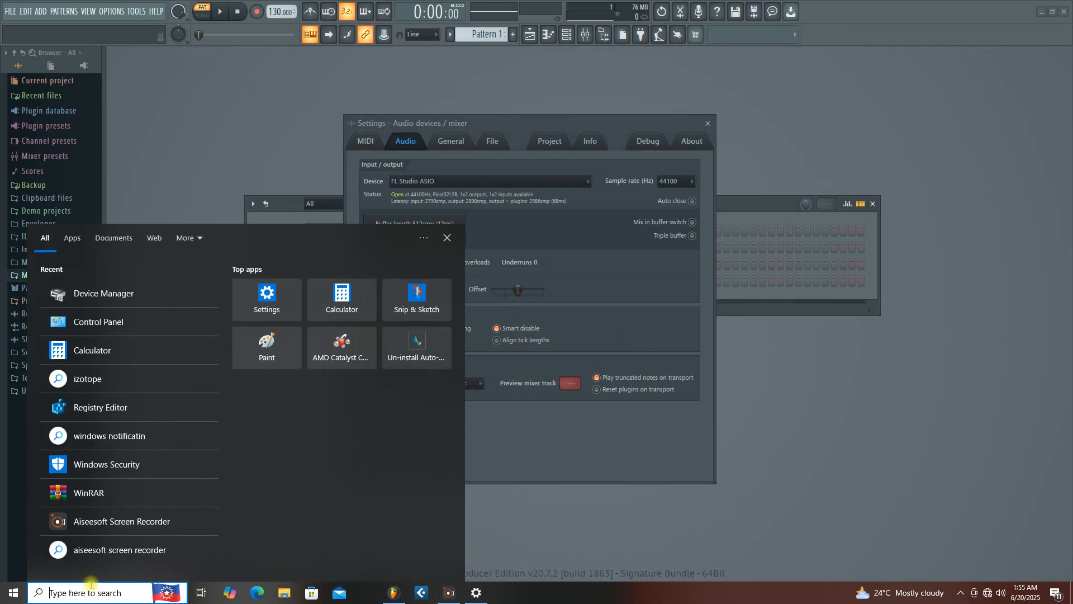
text(de)
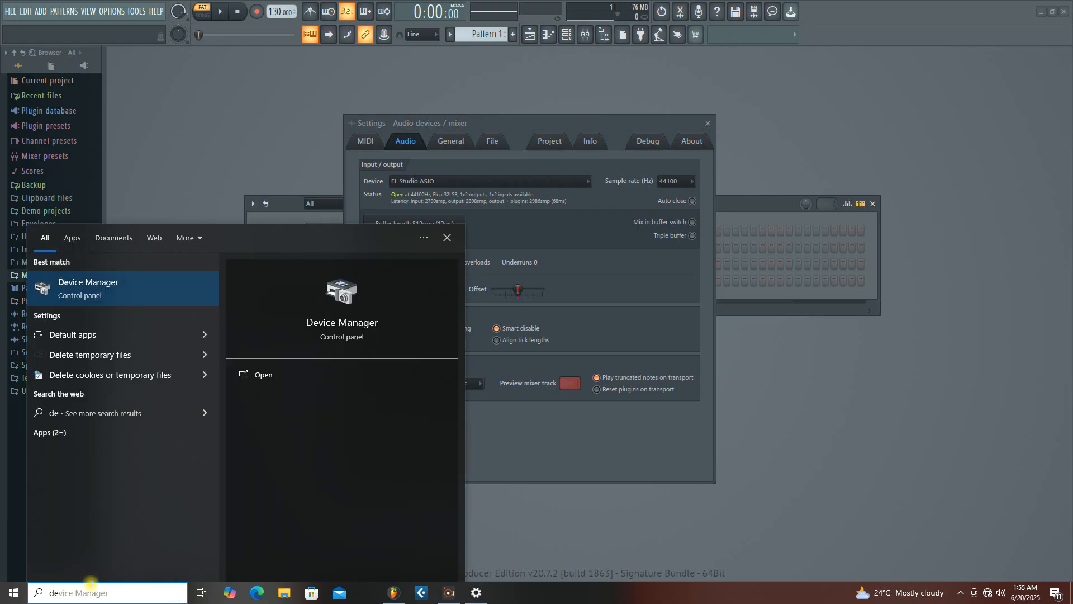
text(vic)
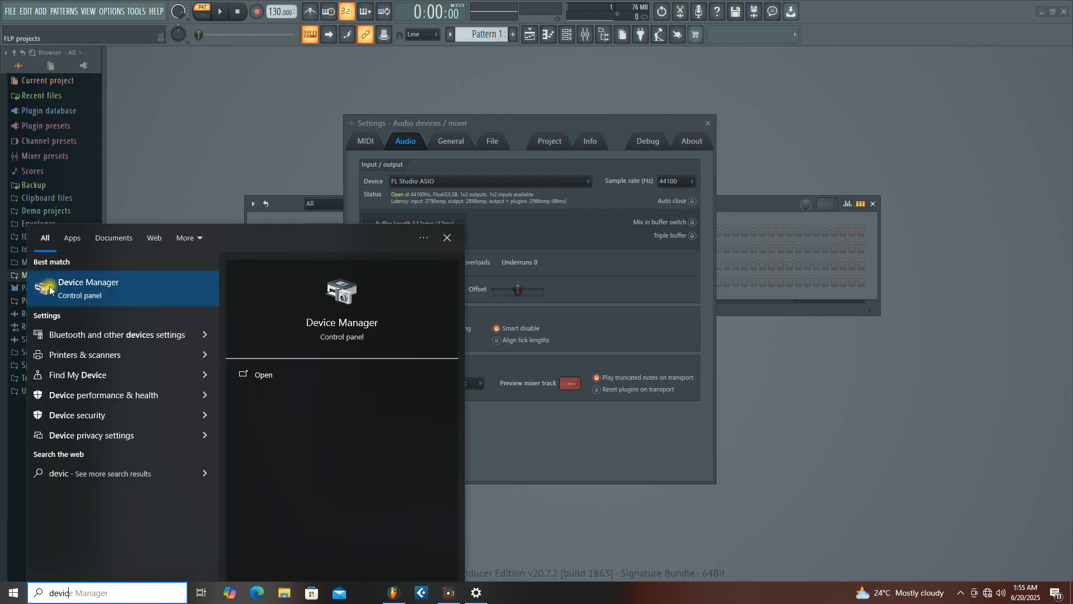
click(50, 289)
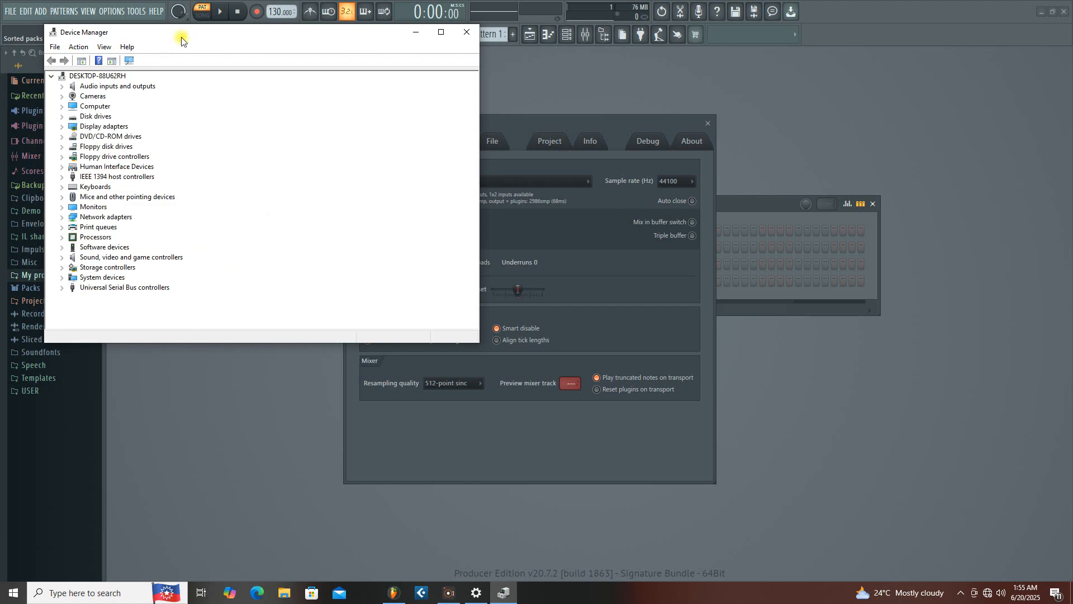
drag(181, 39, 251, 133)
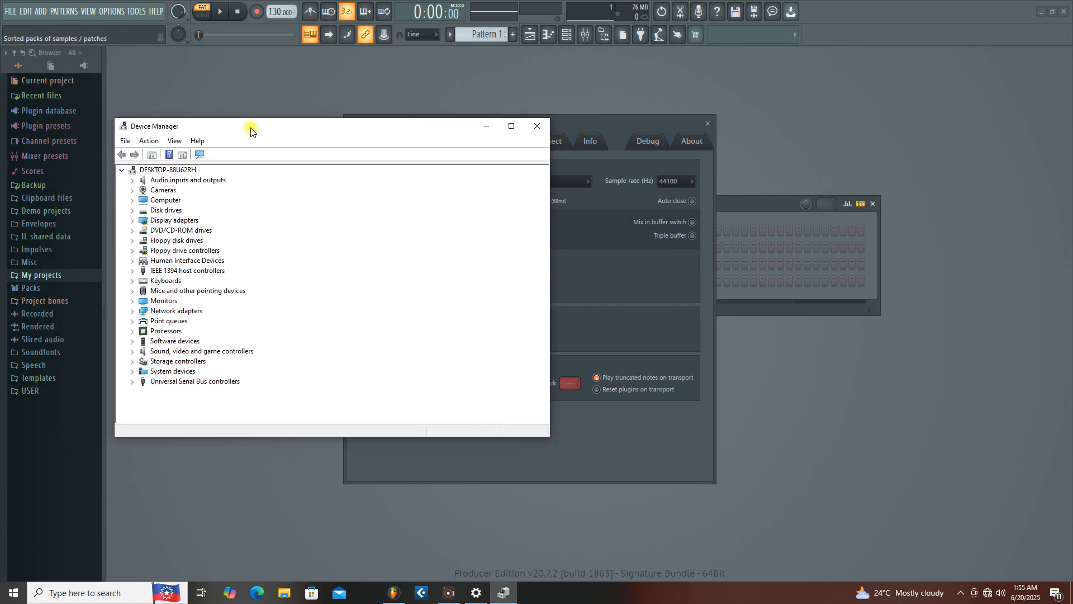
Check the Audio inputs and outputs category in Device Manager, collapse it and minimise the window.
click(133, 181)
click(133, 181)
drag(231, 132, 248, 224)
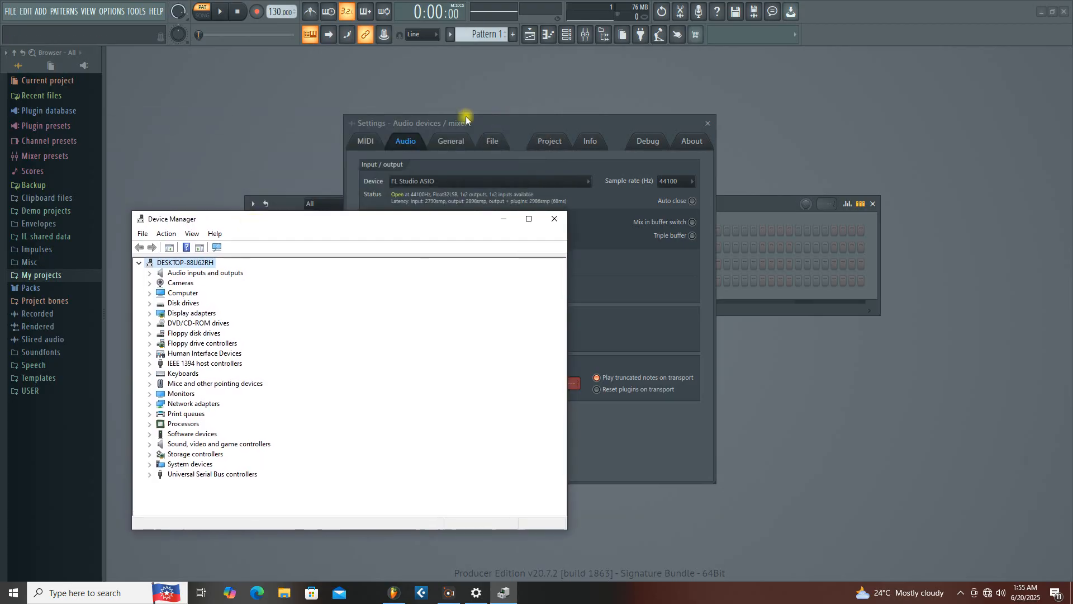
drag(444, 220, 511, 211)
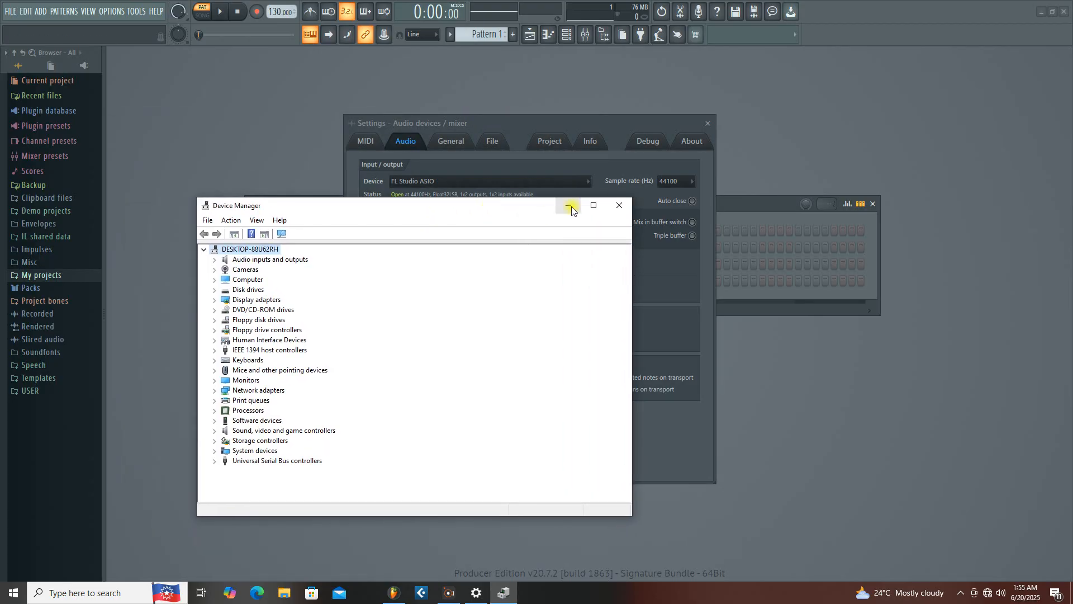
click(567, 210)
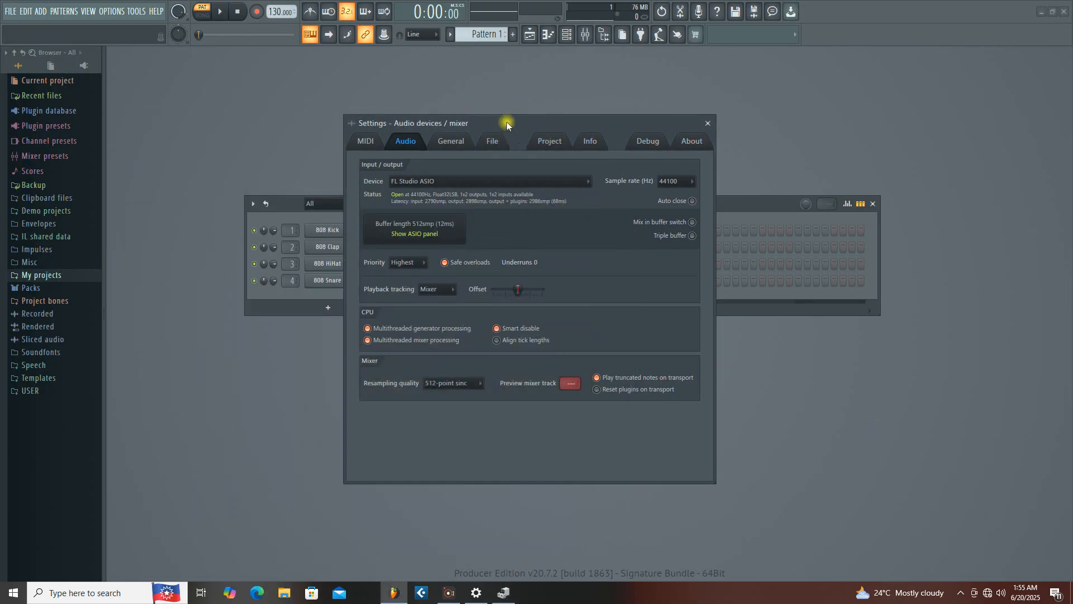
Restore the Windows Update settings and Device Manager and arrange both windows so they can be viewed together.
click(477, 597)
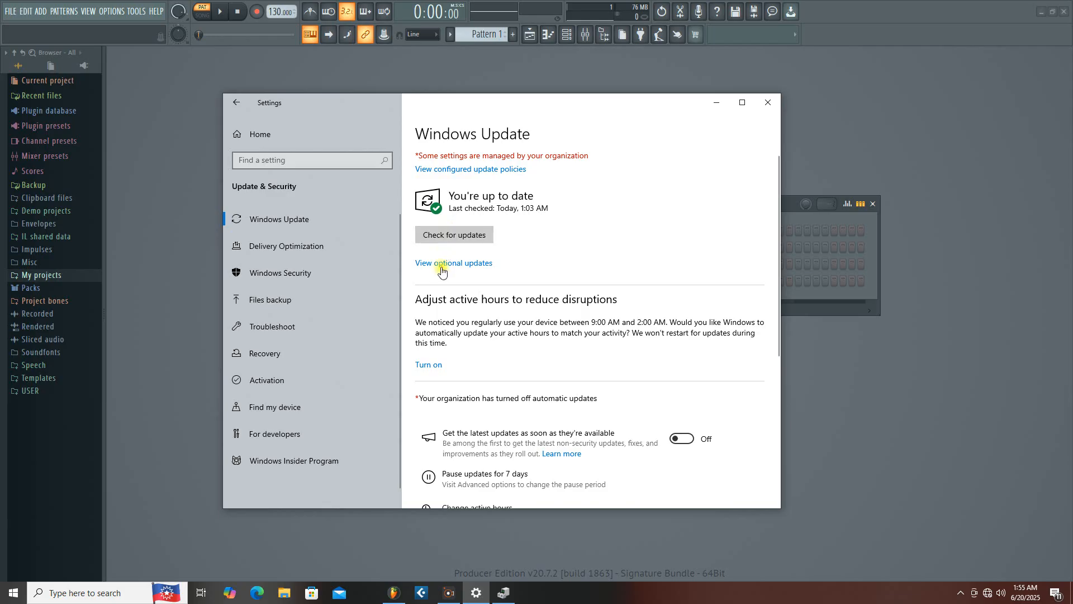
click(500, 594)
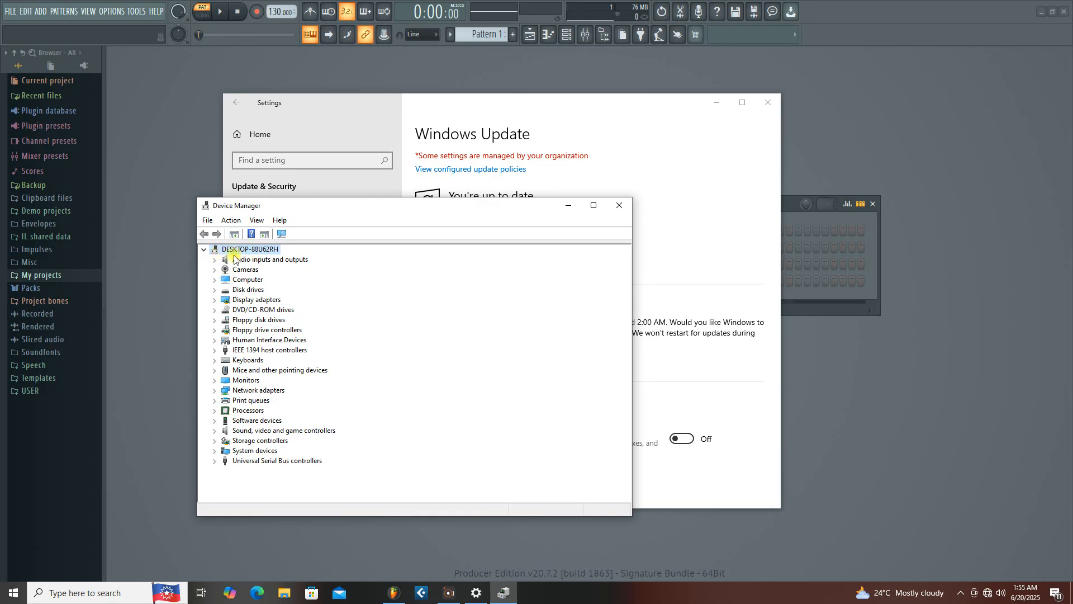
click(506, 110)
drag(466, 108, 536, 107)
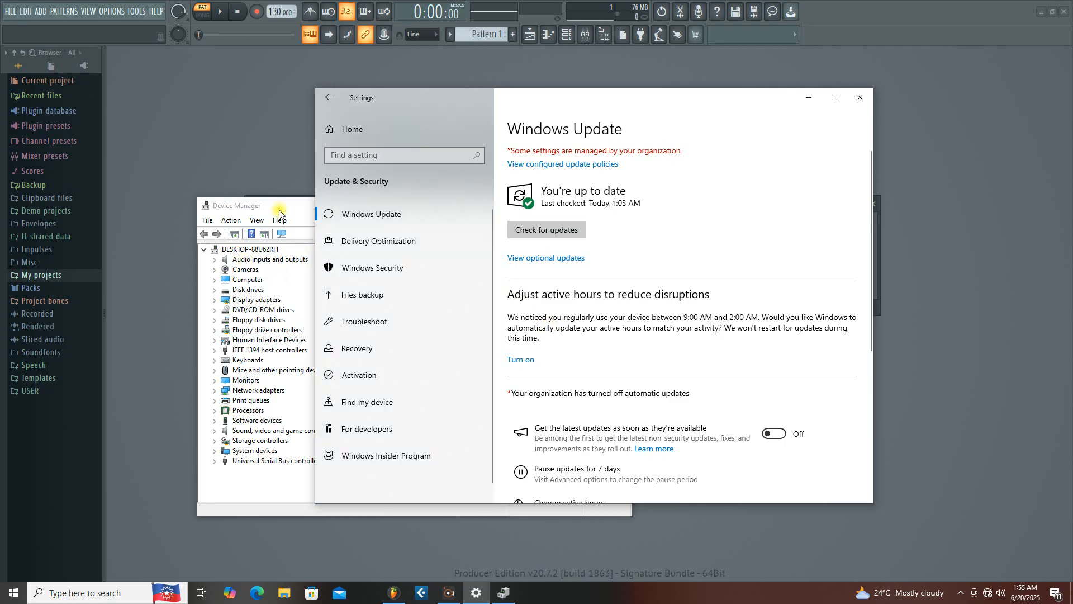
drag(290, 205, 256, 206)
drag(513, 99, 588, 106)
Look through the options on the Windows Update page.
scroll(597, 307, down, 3)
scroll(597, 307, down, 3)
scroll(599, 308, up, 3)
scroll(599, 308, down, 3)
scroll(599, 308, up, 3)
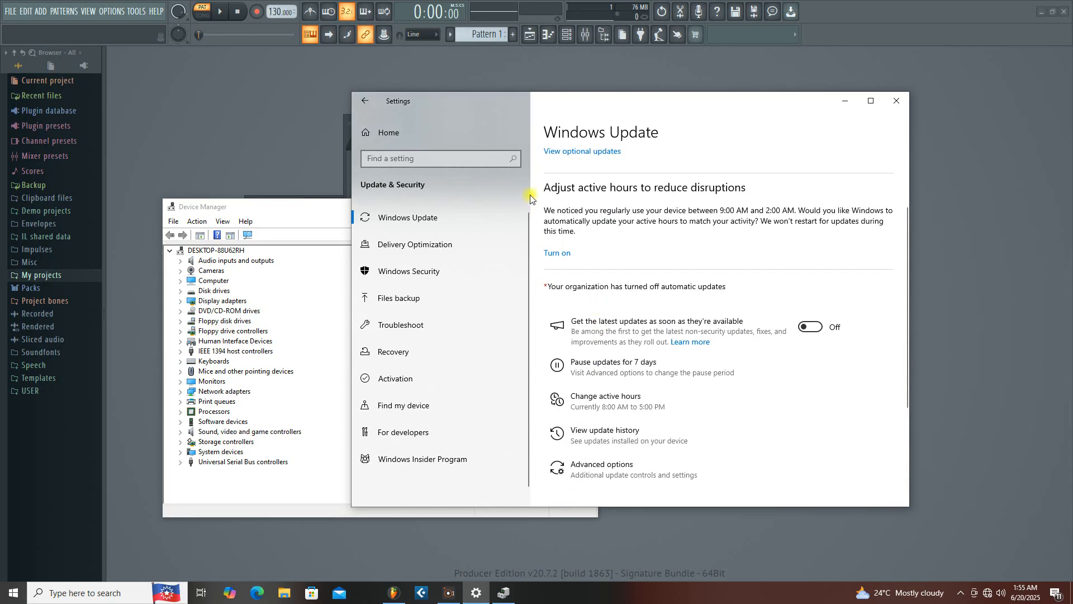
drag(581, 112, 554, 110)
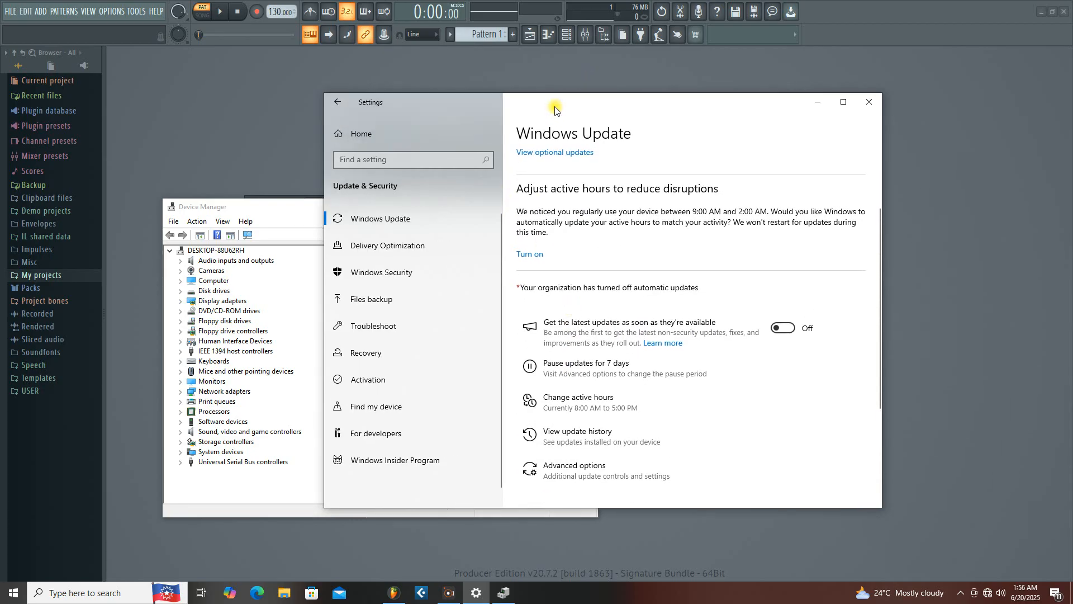
Close Device Manager, Windows Settings and the FL Studio audio settings, leaving only the Channel rack open.
key(alt+Tab)
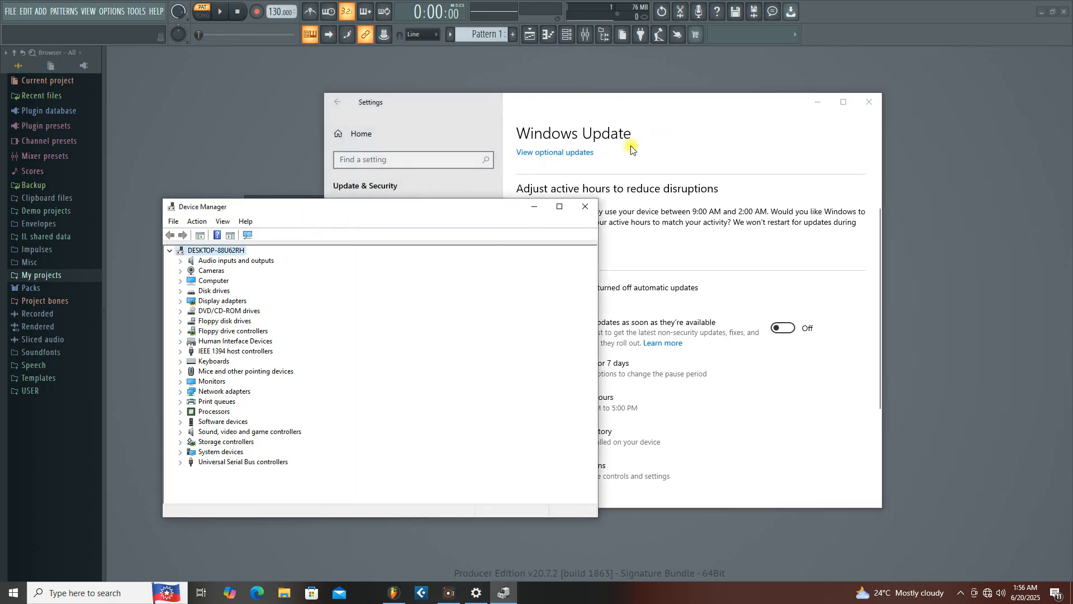
click(586, 206)
click(870, 101)
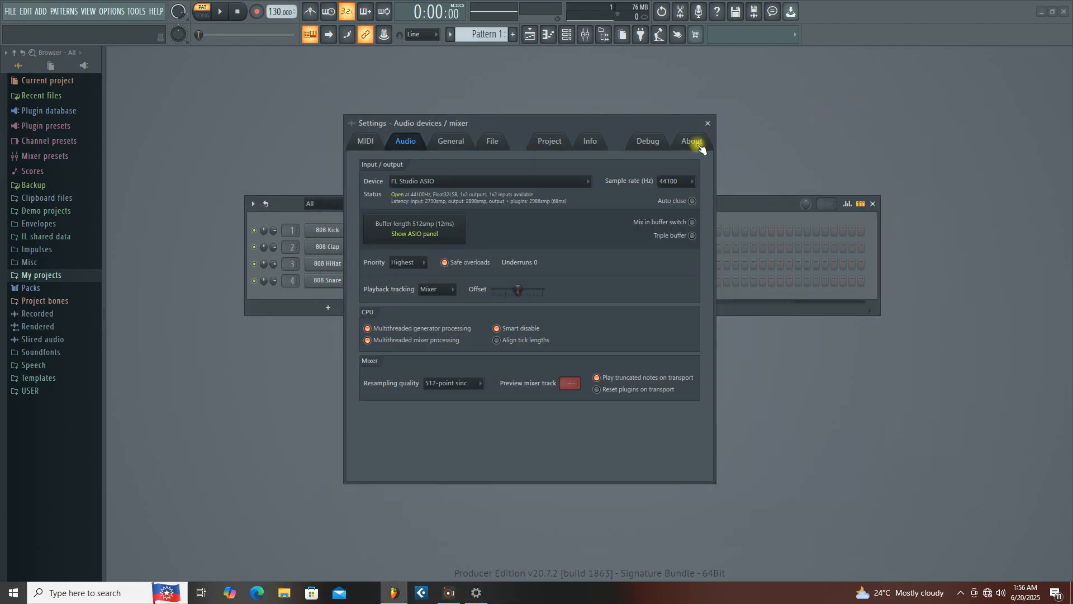
drag(540, 122, 581, 162)
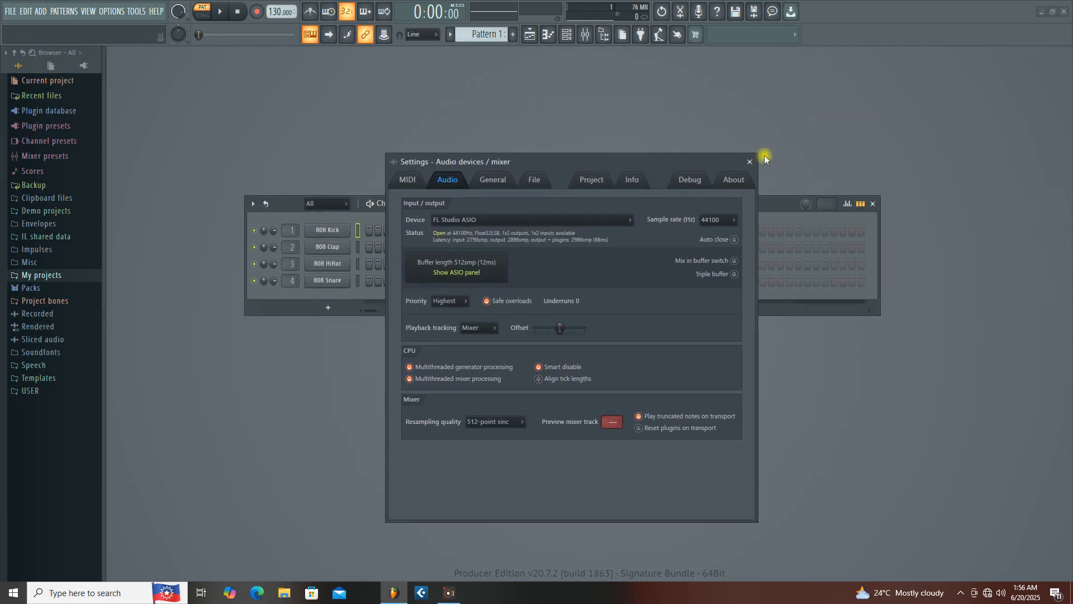
click(750, 163)
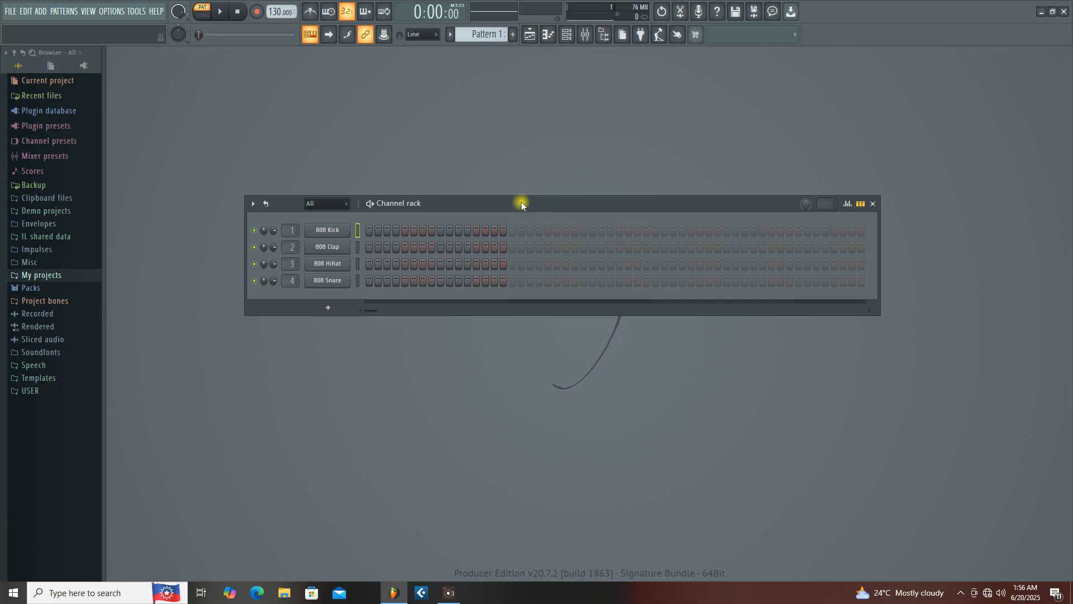
drag(520, 201, 551, 209)
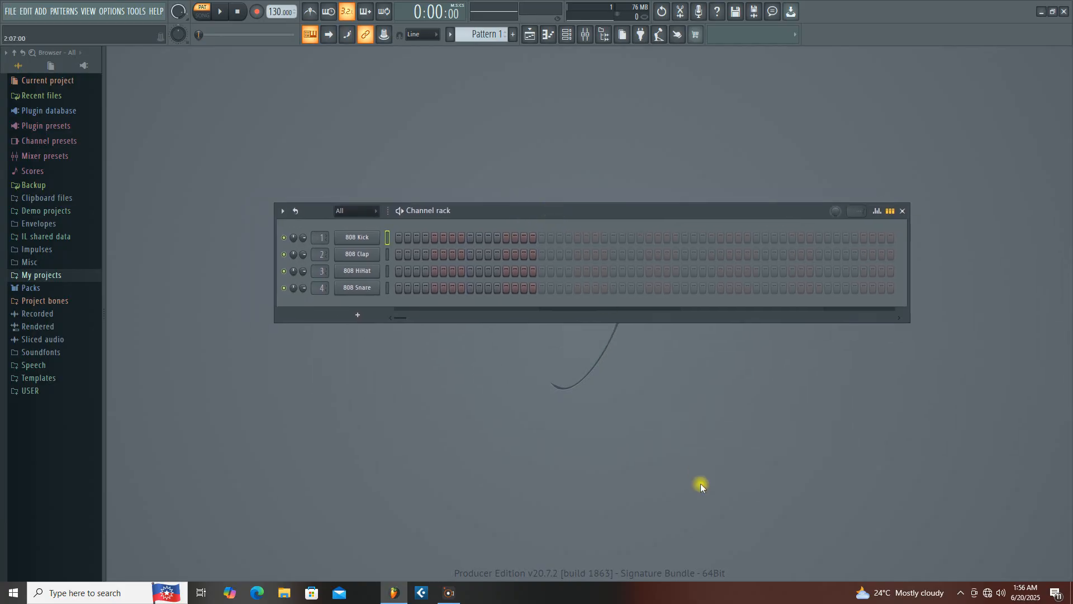
Open the Windows Sound settings and position the window over the Channel rack.
click(804, 552)
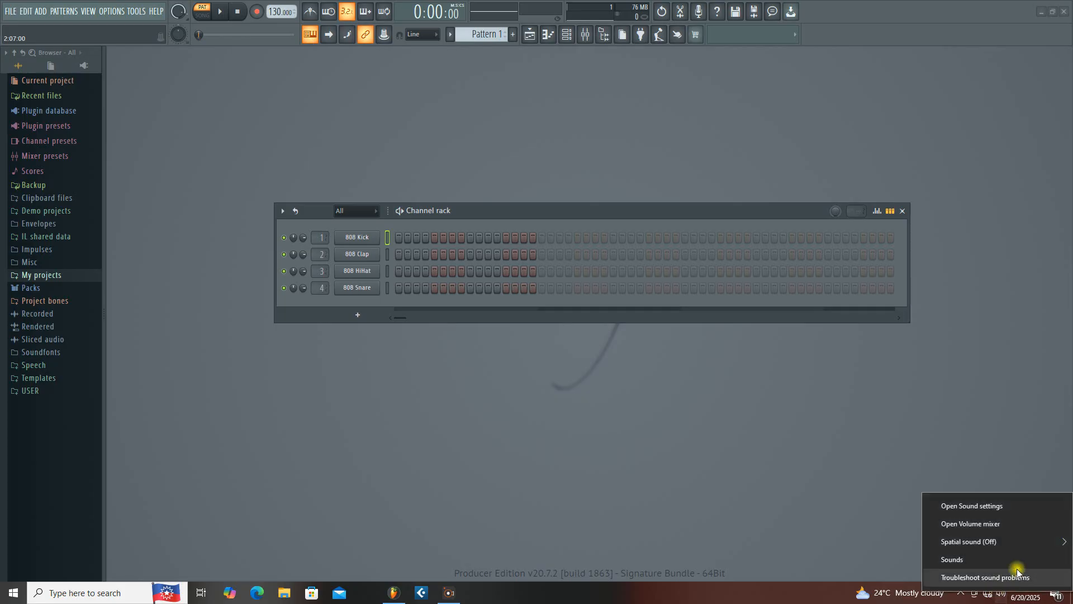
click(980, 505)
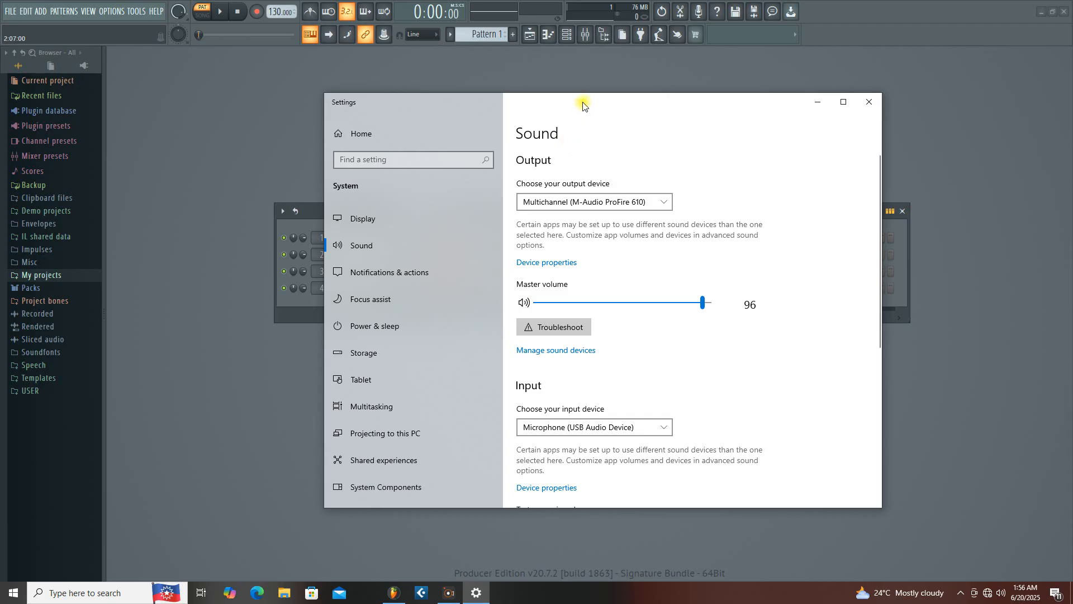
drag(583, 105, 532, 118)
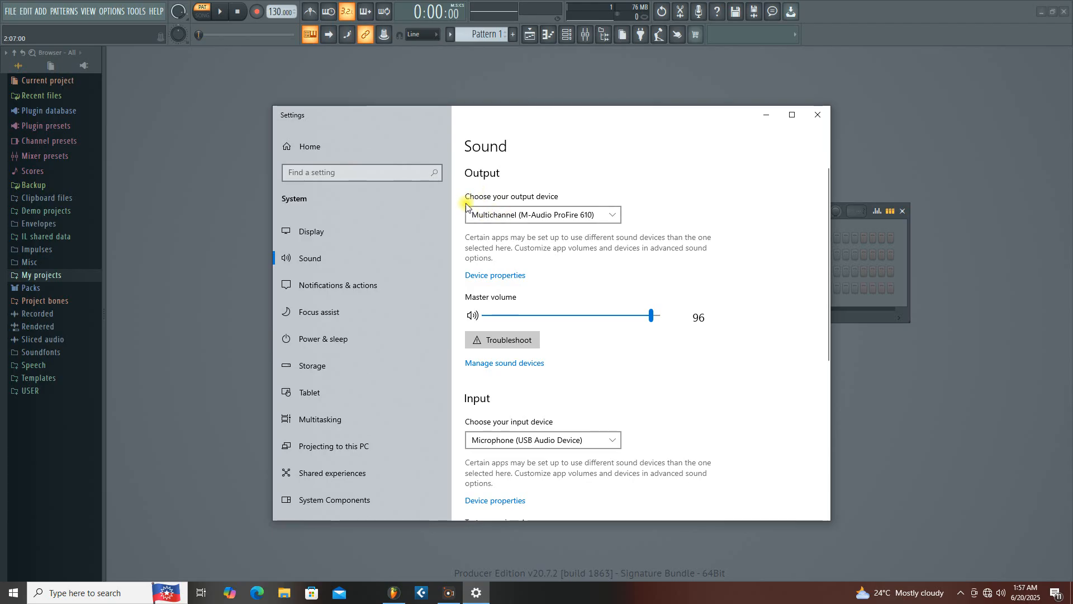
Review the available sound output devices and choose Multichannel (M-Audio ProFire 610) as the output.
click(611, 214)
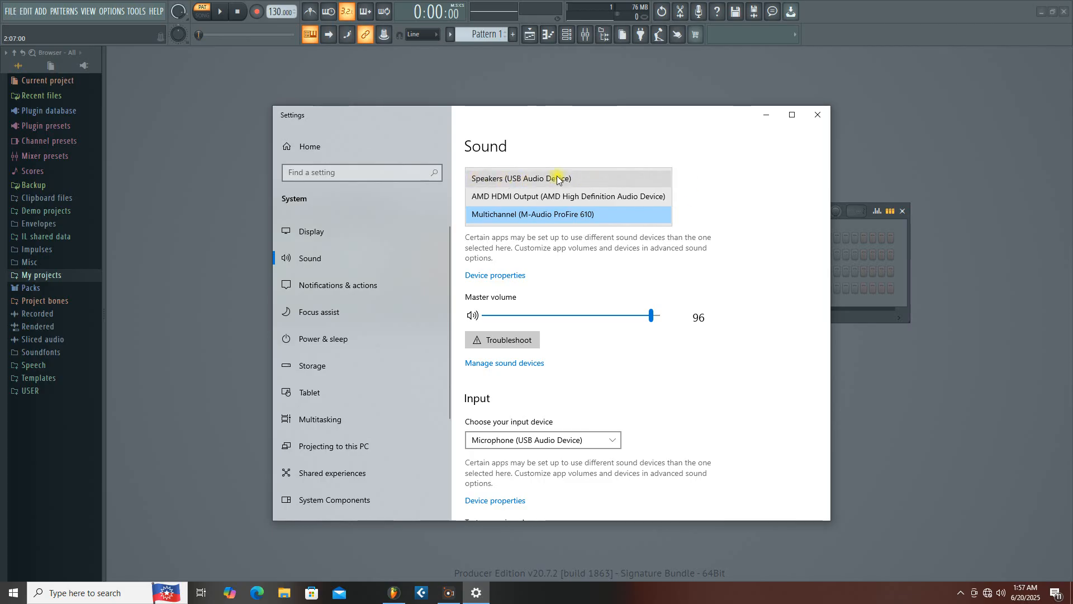
click(528, 141)
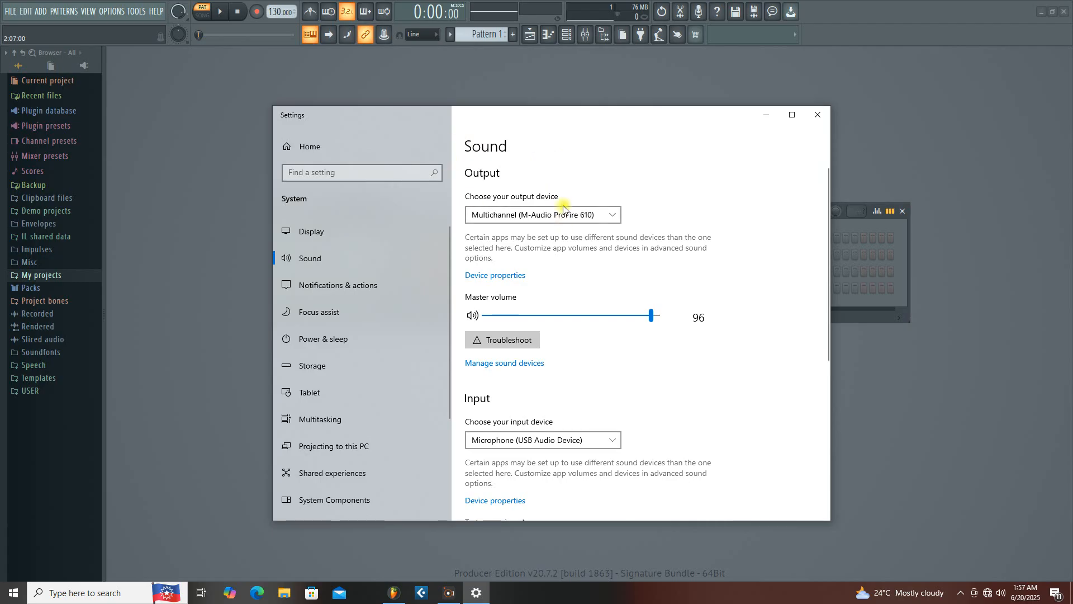
click(614, 217)
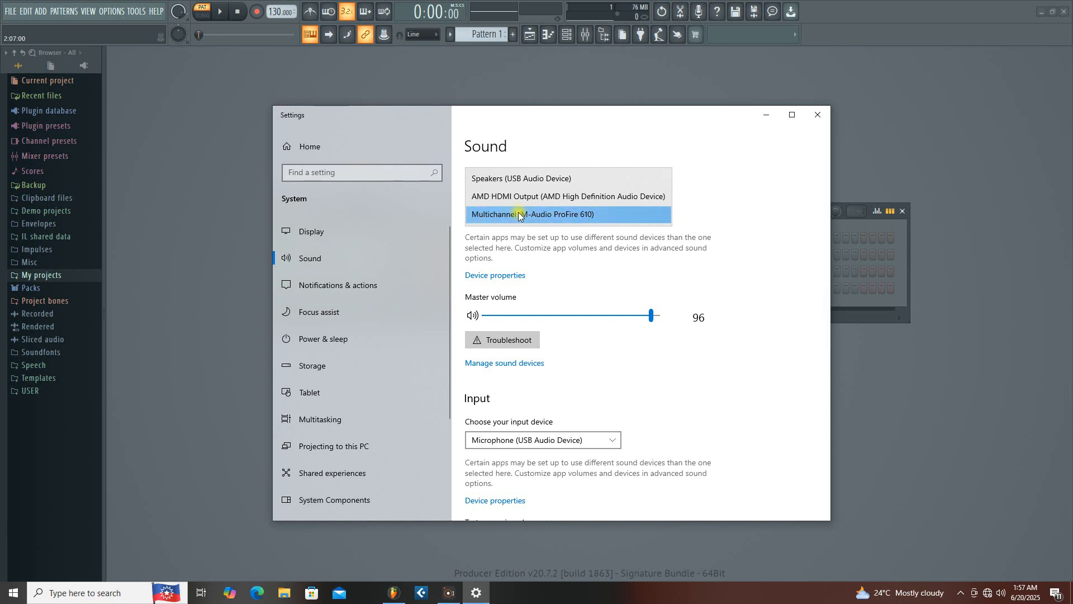
click(567, 215)
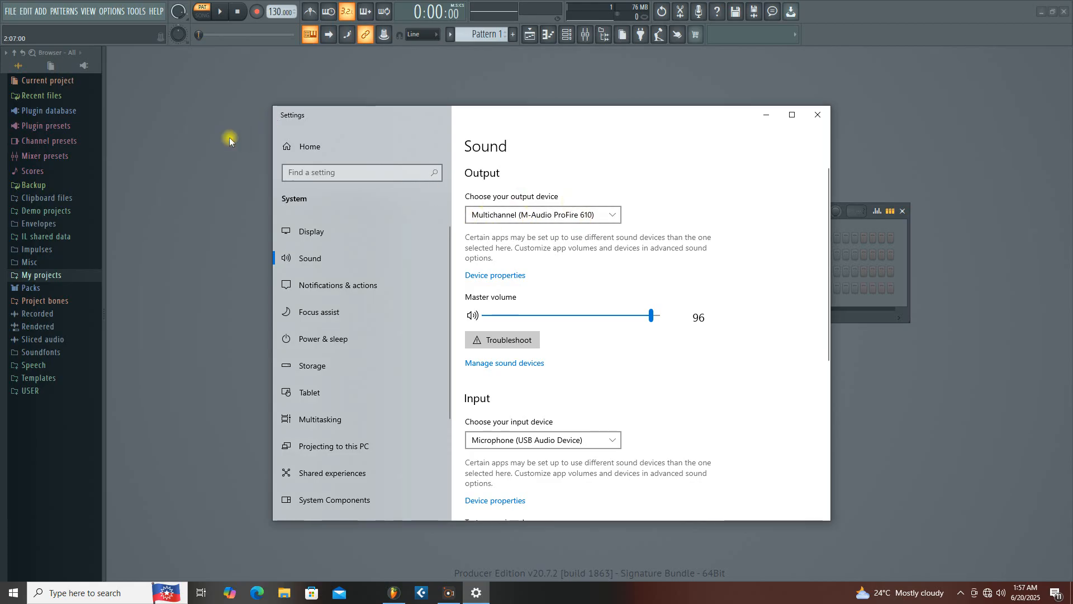
Return to FL Studio, place 808 Kick hits on steps 1 and 9, and briefly play the pattern to test the sound.
click(484, 75)
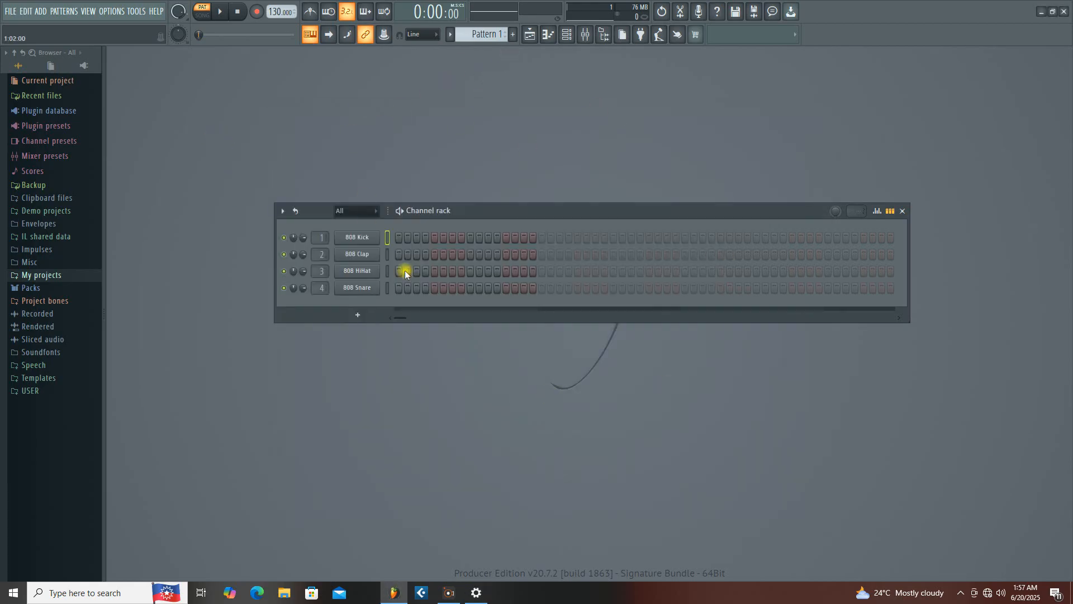
click(226, 12)
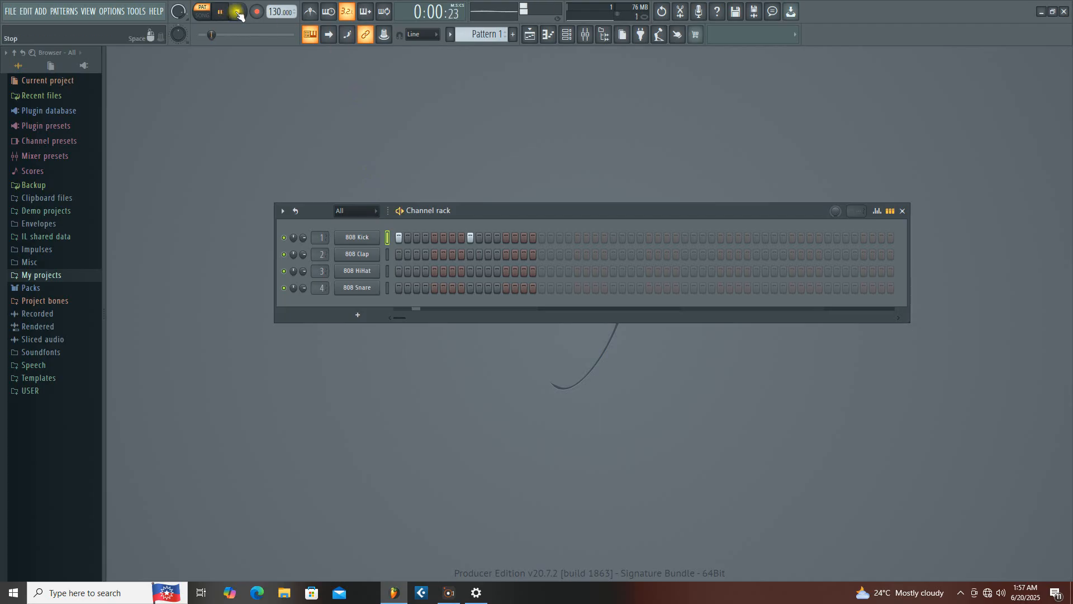
click(239, 12)
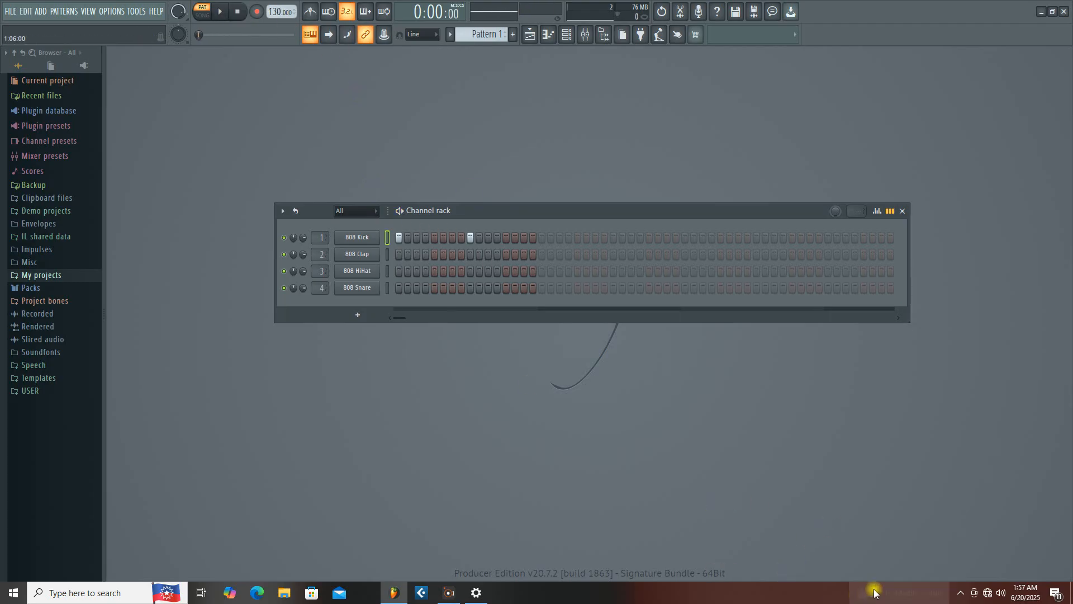
Switch back to the Windows Sound settings, review the input devices and choose Microphone (USB Audio Device) as the input.
click(474, 593)
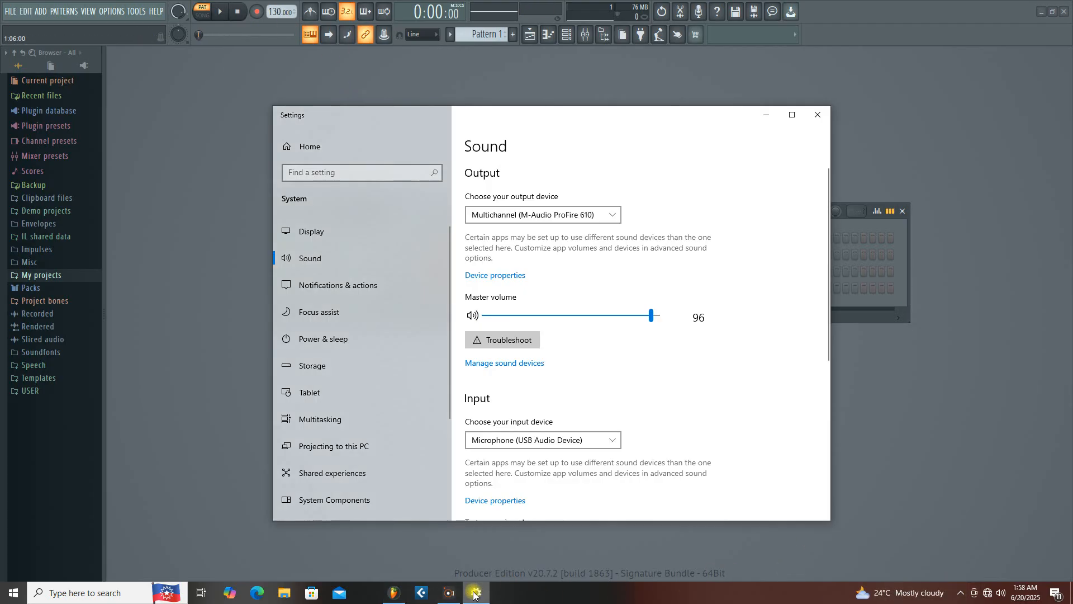
drag(501, 115, 469, 80)
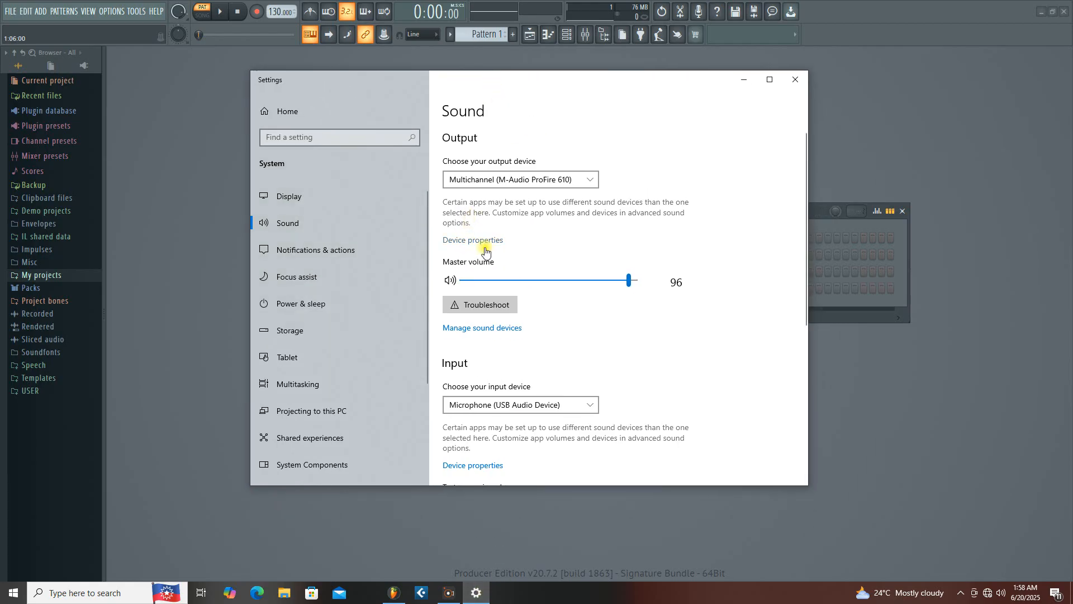
scroll(486, 251, down, 3)
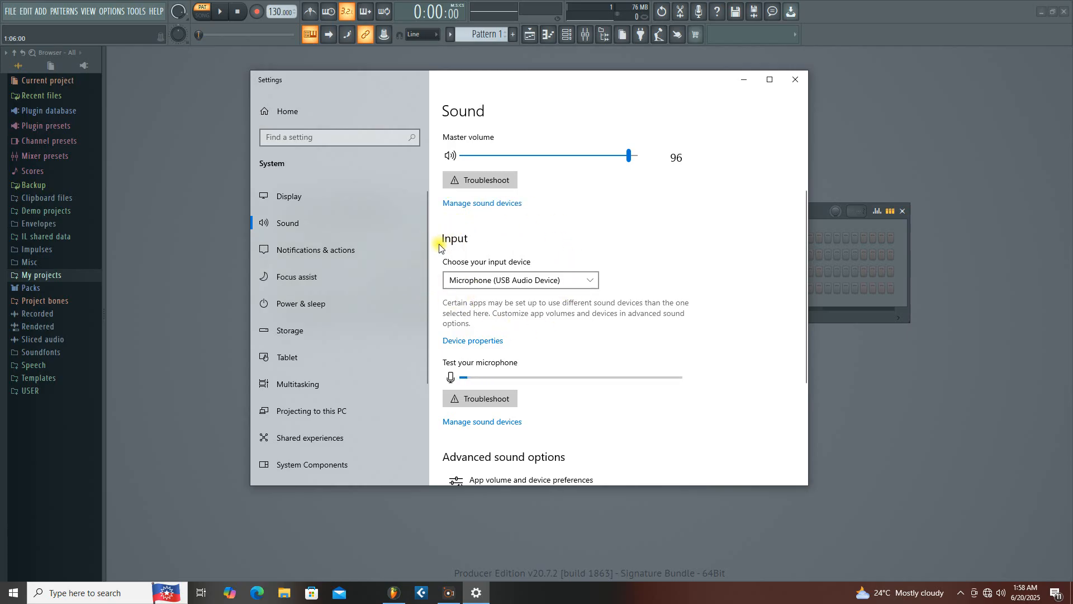
click(590, 282)
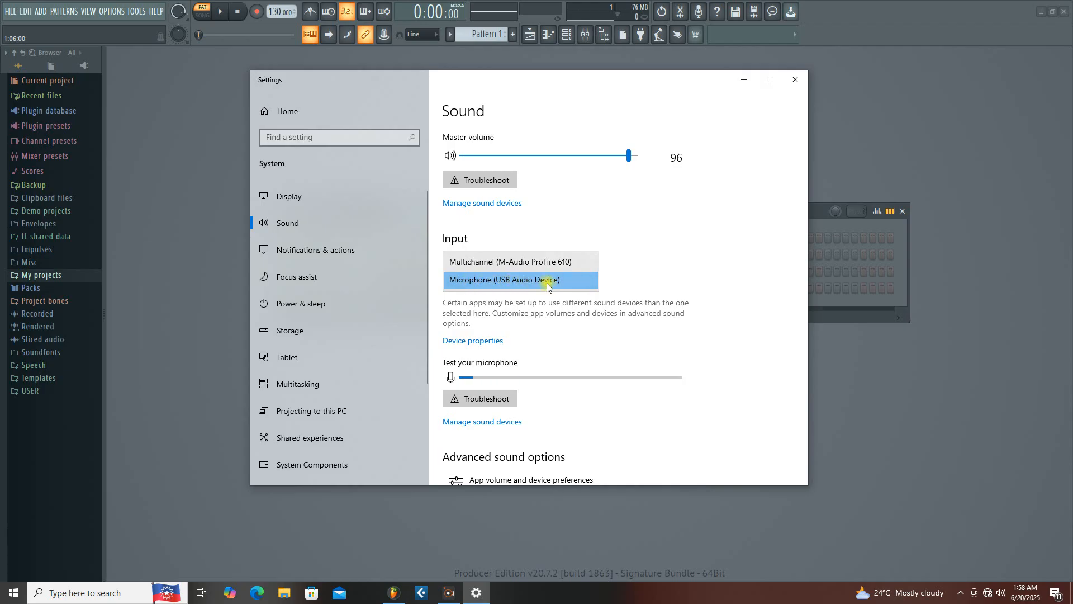
click(525, 282)
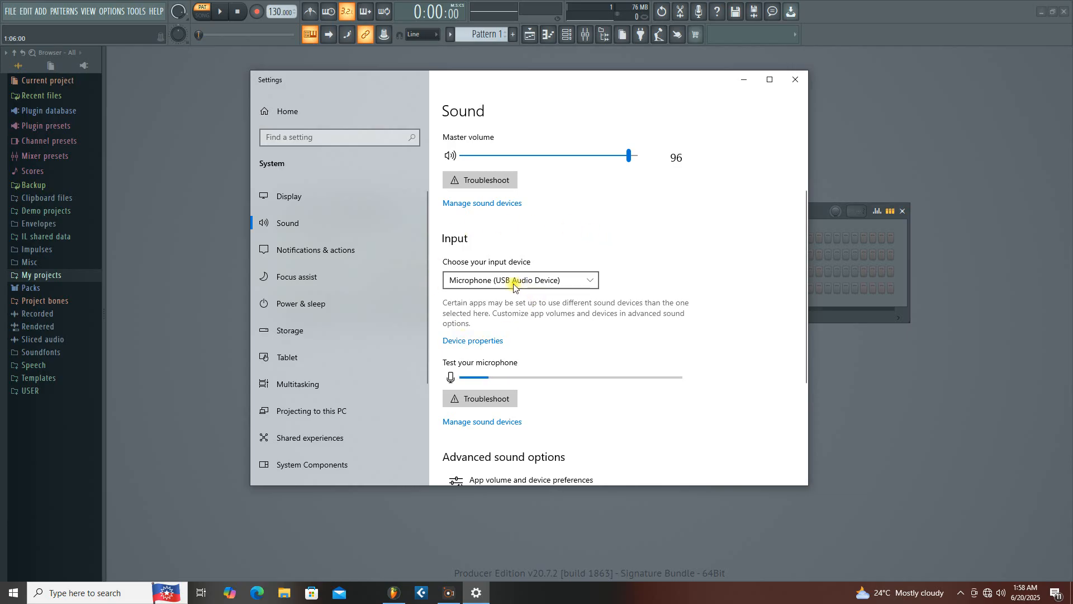
Close the Windows Sound settings and shift the Channel rack slightly in the FL Studio workspace.
drag(446, 79, 447, 110)
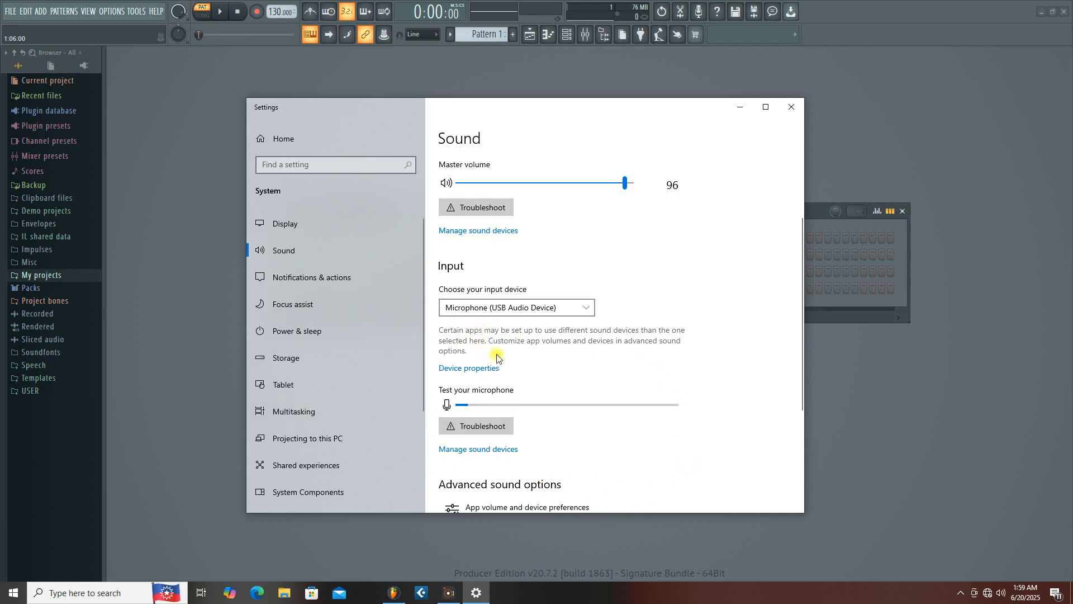
mouse_move(478, 110)
mouse_down()
mouse_move(608, 128)
mouse_move(495, 116)
mouse_up()
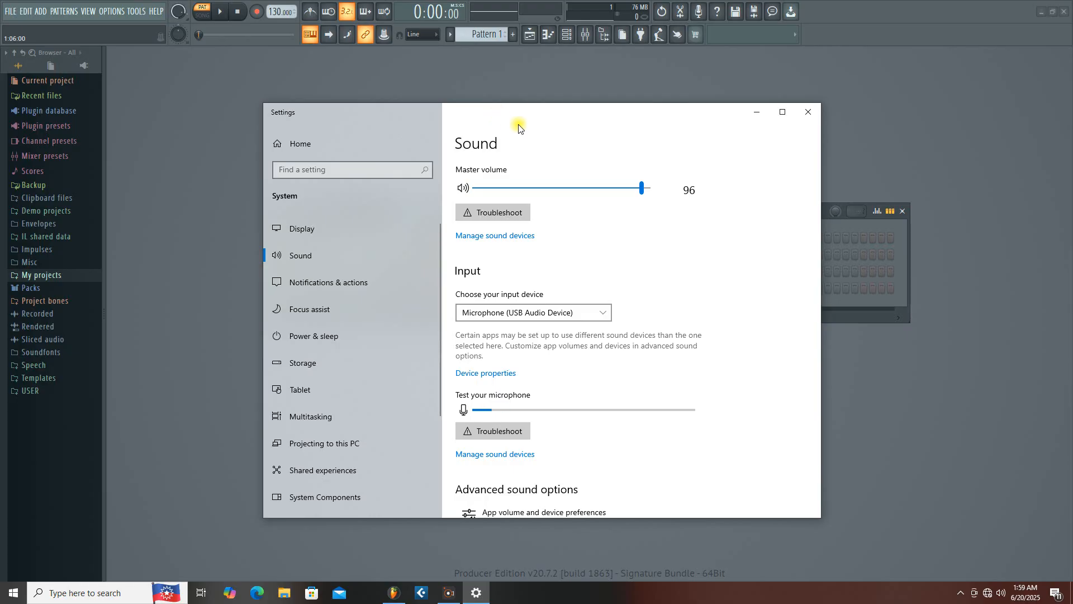
click(807, 113)
drag(613, 211, 599, 213)
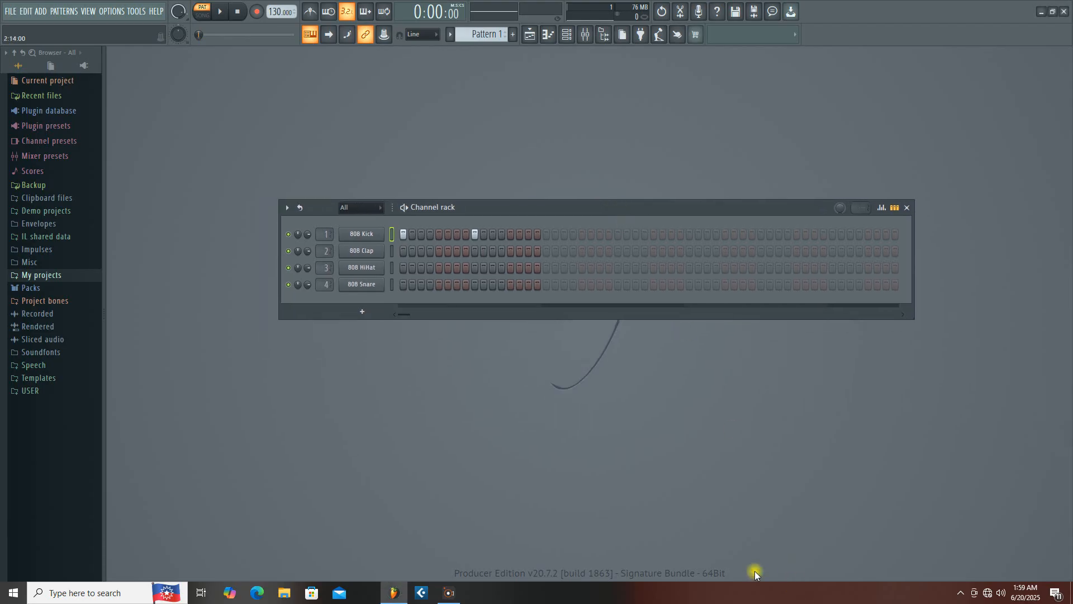